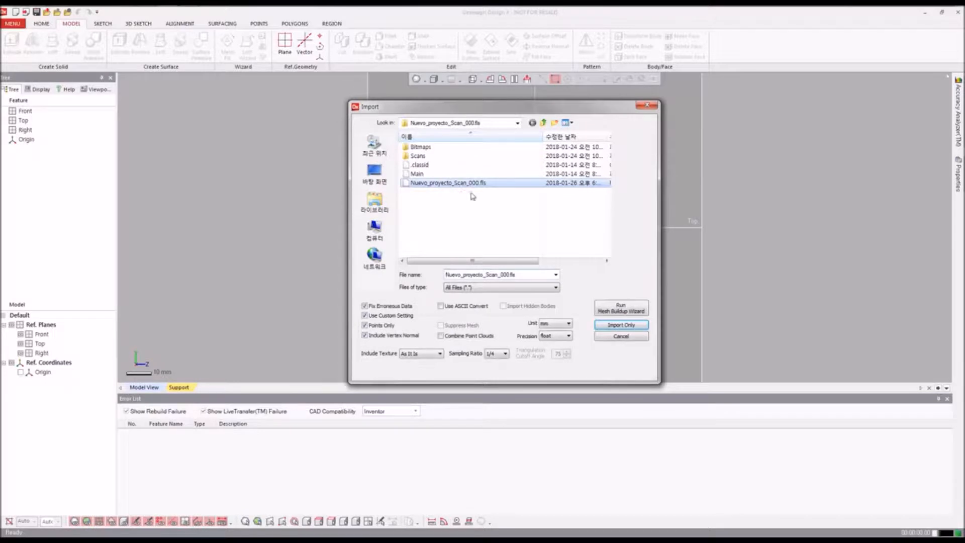
# Import Nuevo_proyecto_Scan_000.fls in metres with a 1/4 sampling ratio, and hide the Front, Top and Right reference planes.
pyautogui.click(498, 354)
pyautogui.click(498, 369)
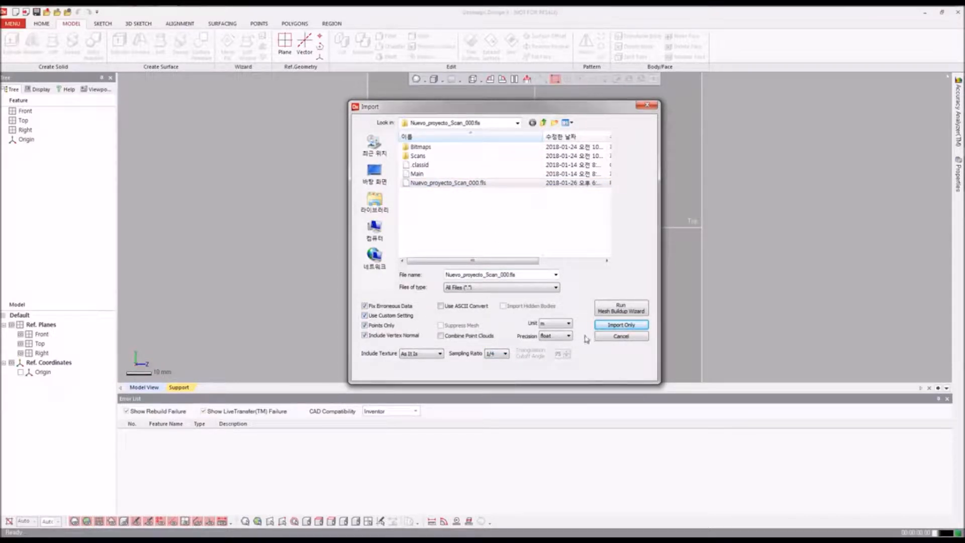
pyautogui.click(627, 325)
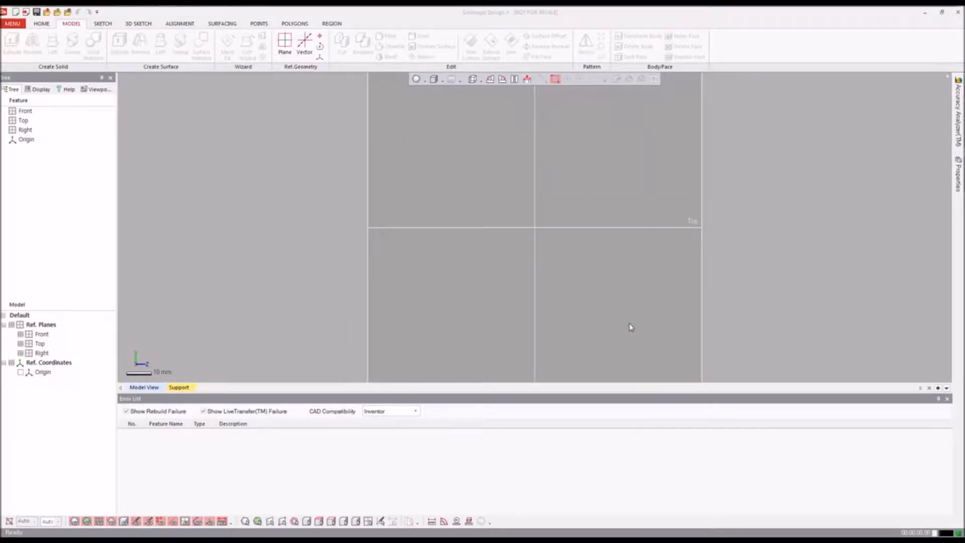
pyautogui.click(510, 307)
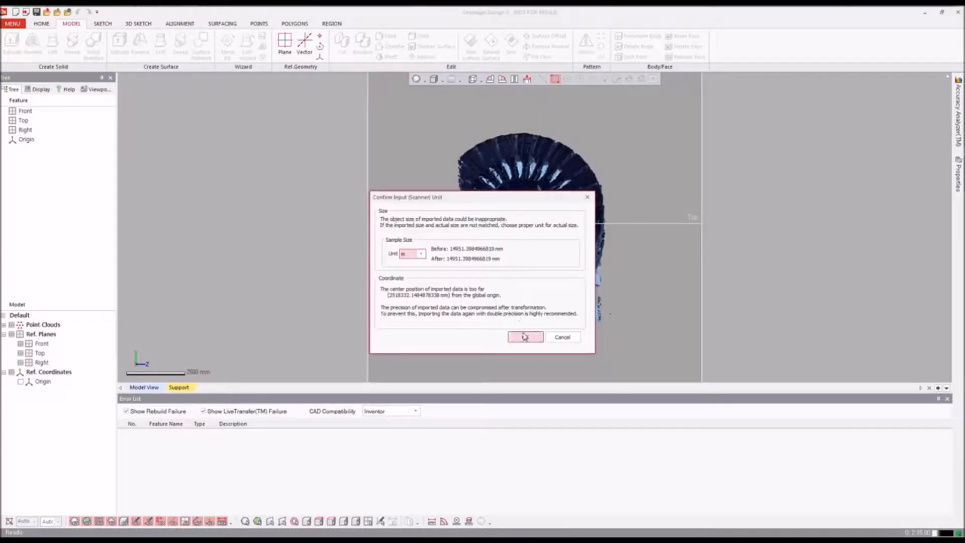
pyautogui.click(524, 336)
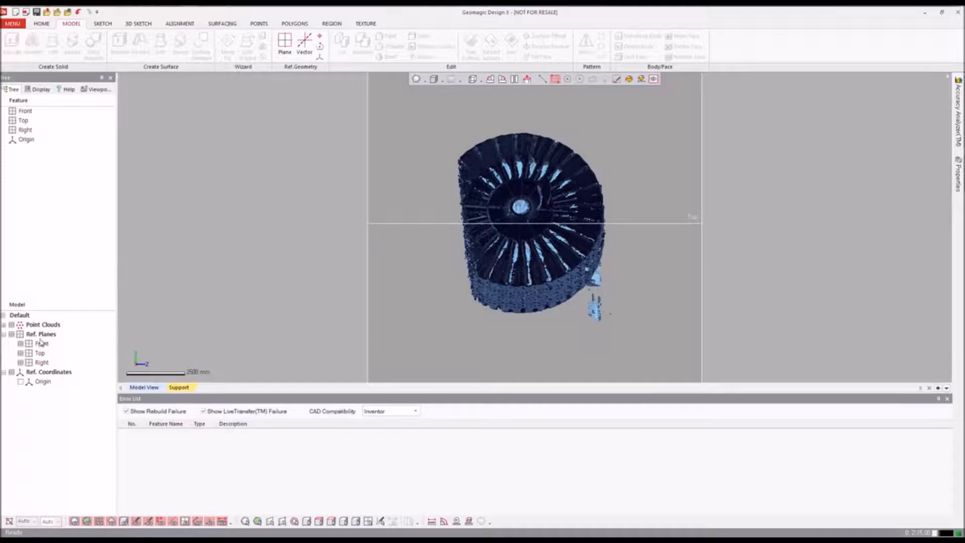
pyautogui.moveTo(20, 344); pyautogui.dragTo(21, 362)
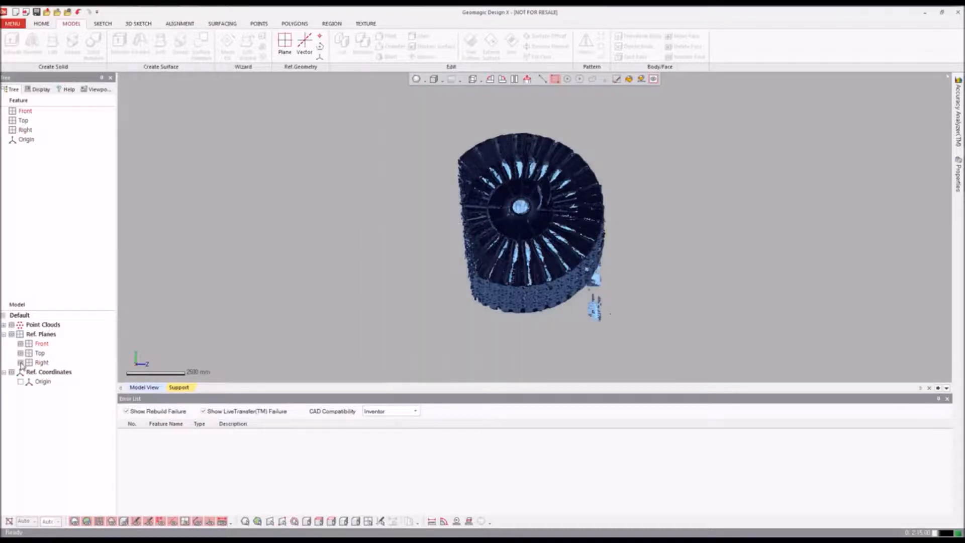
# Import Nuevo_proyecto_Scan_001.fls from its own scan folder with the full scanning range and metres as the unit.
pyautogui.click(46, 13)
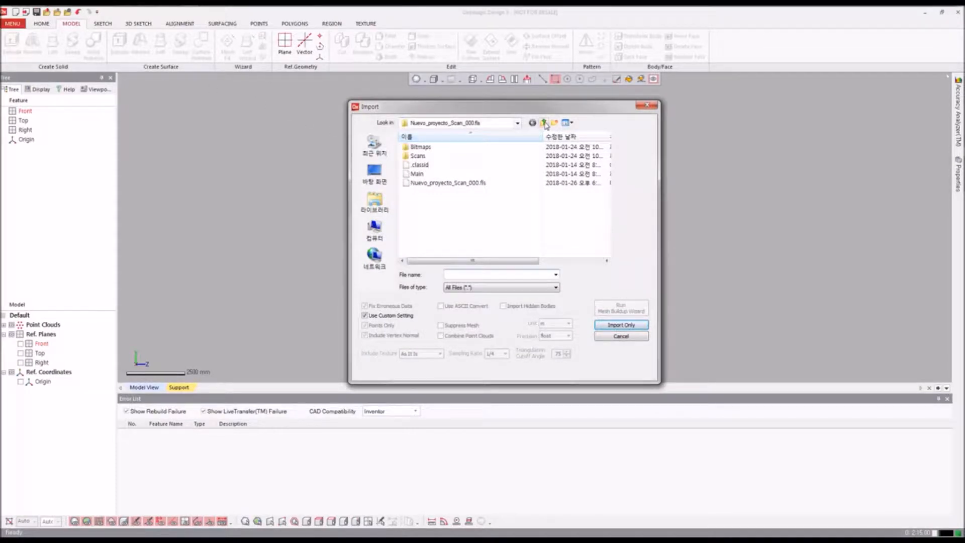
pyautogui.click(543, 122)
pyautogui.doubleClick(482, 147)
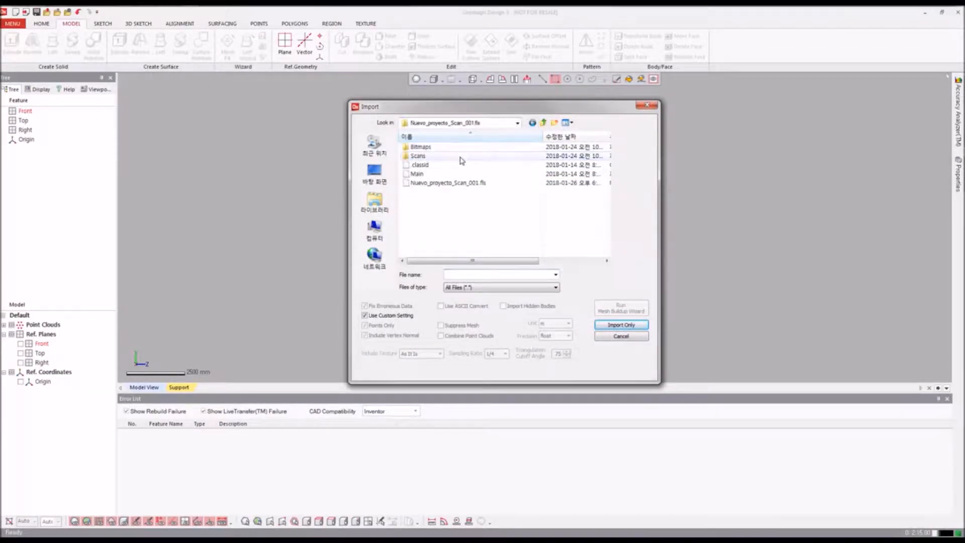
pyautogui.doubleClick(451, 183)
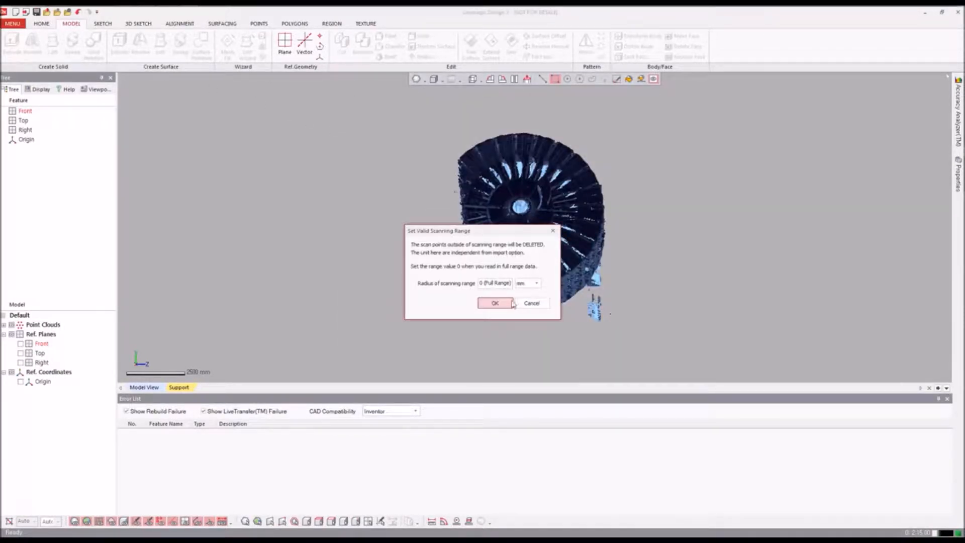
pyautogui.click(495, 303)
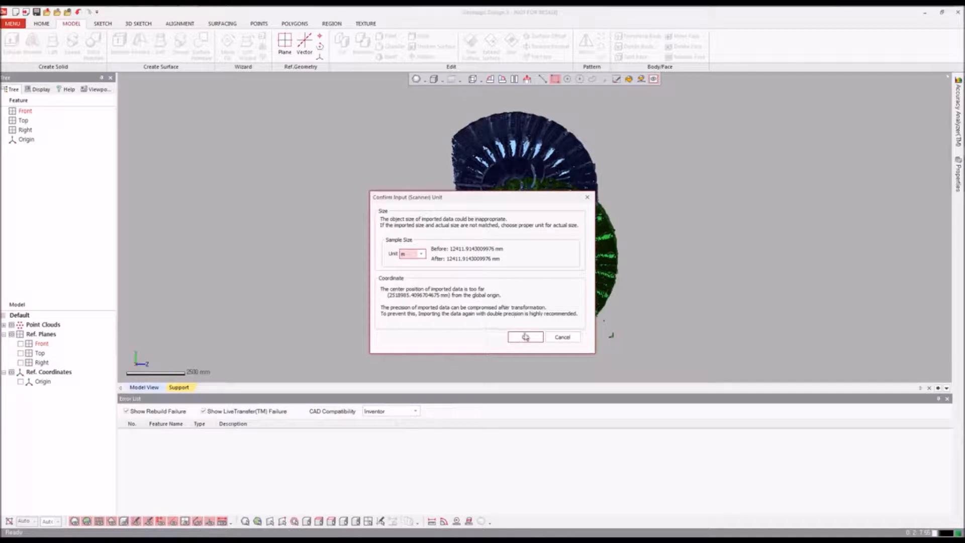
pyautogui.click(525, 336)
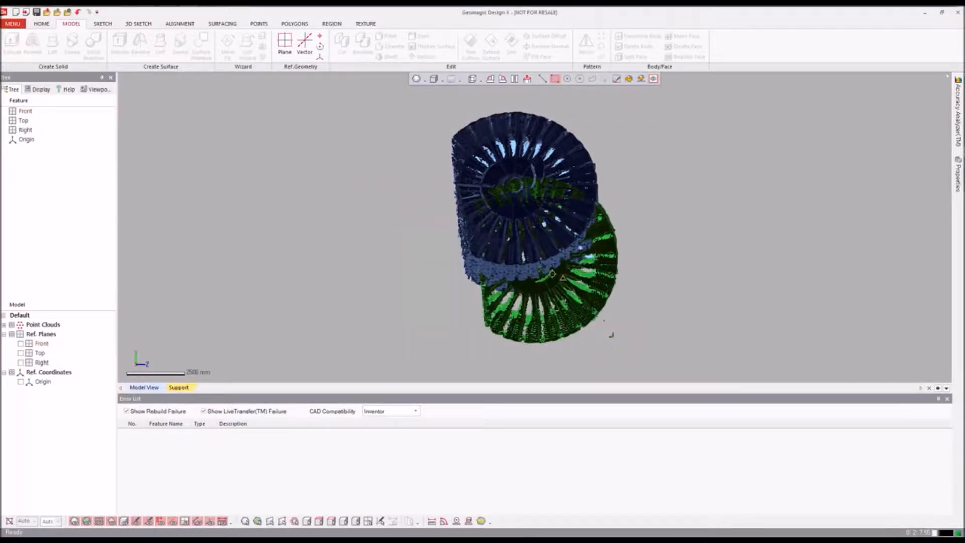
# Set up Align Between Scan Data as Local Based On Picked Point, with Nuevo_proyecto_Scan_000 as reference and Nuevo_proyecto_Scan_001 as moving.
pyautogui.moveTo(477, 267); pyautogui.dragTo(460, 198, button='right')
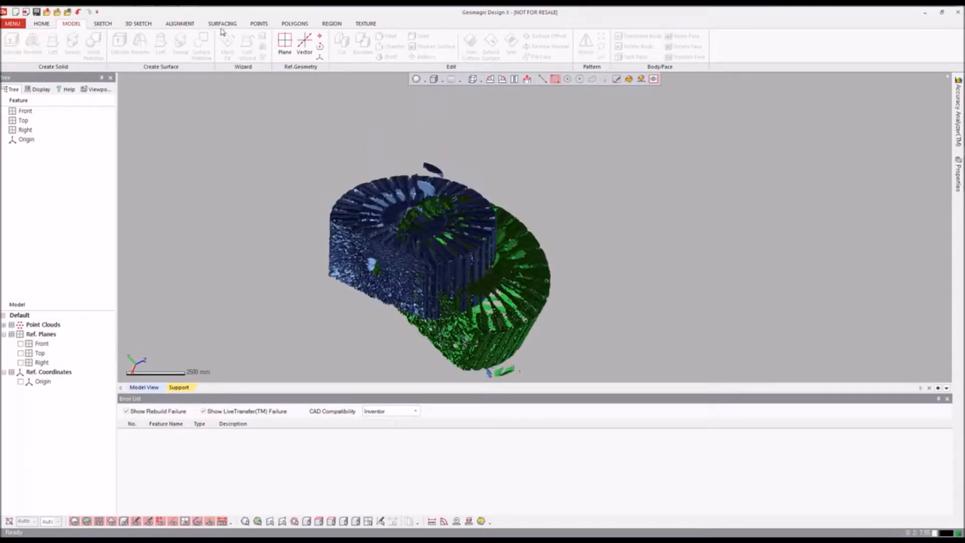
pyautogui.click(192, 25)
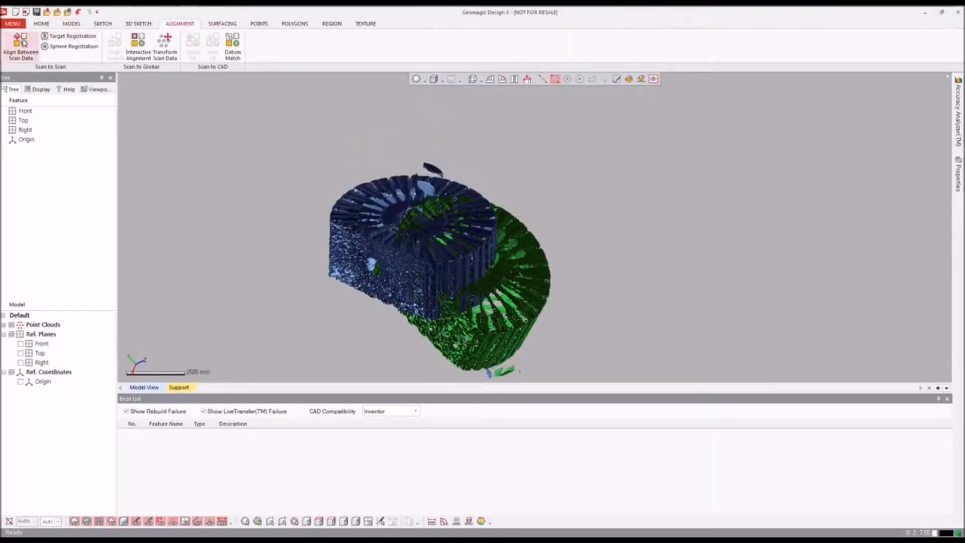
pyautogui.click(23, 41)
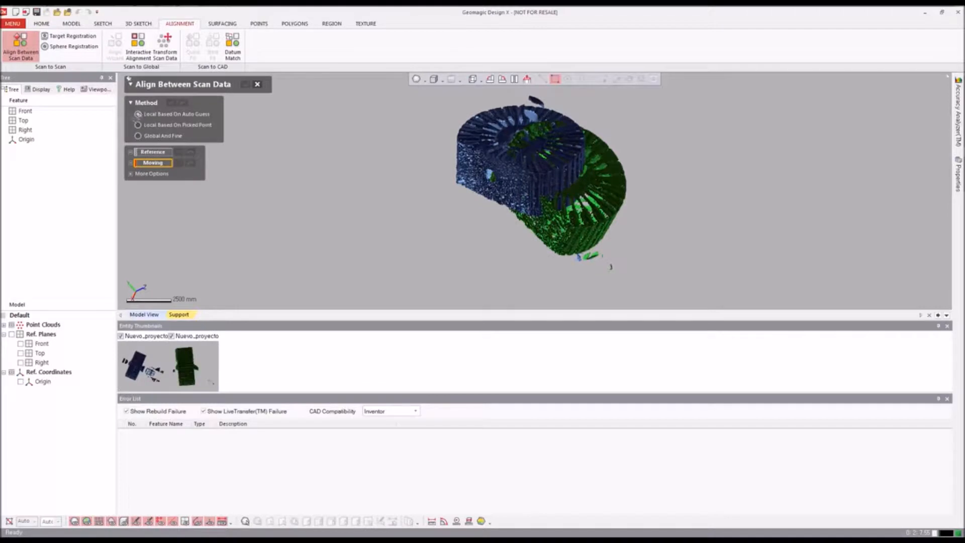
pyautogui.click(138, 126)
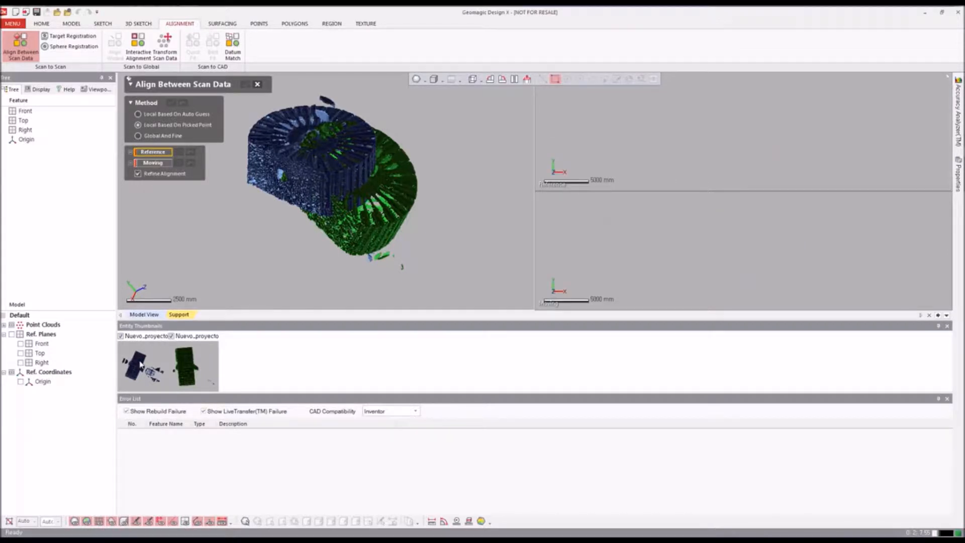
pyautogui.click(265, 159)
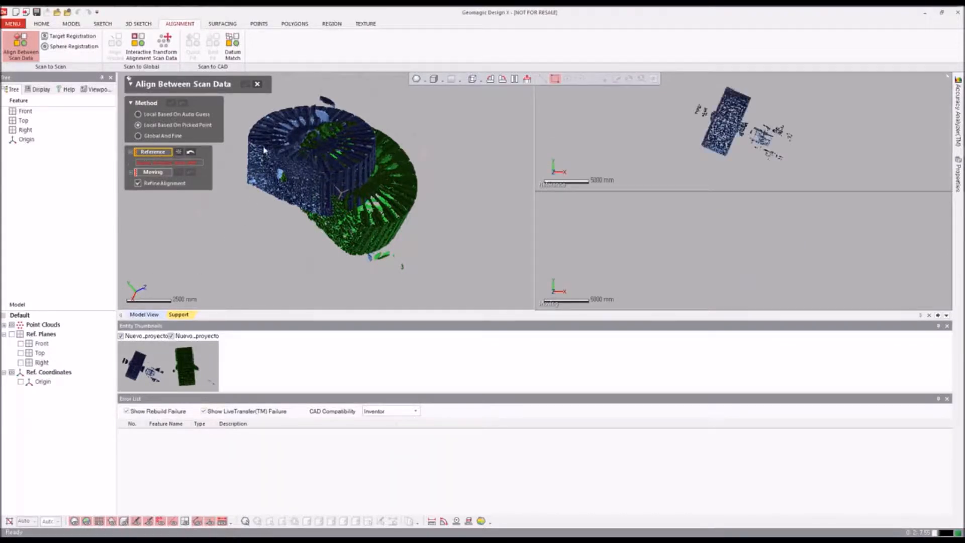
pyautogui.click(152, 172)
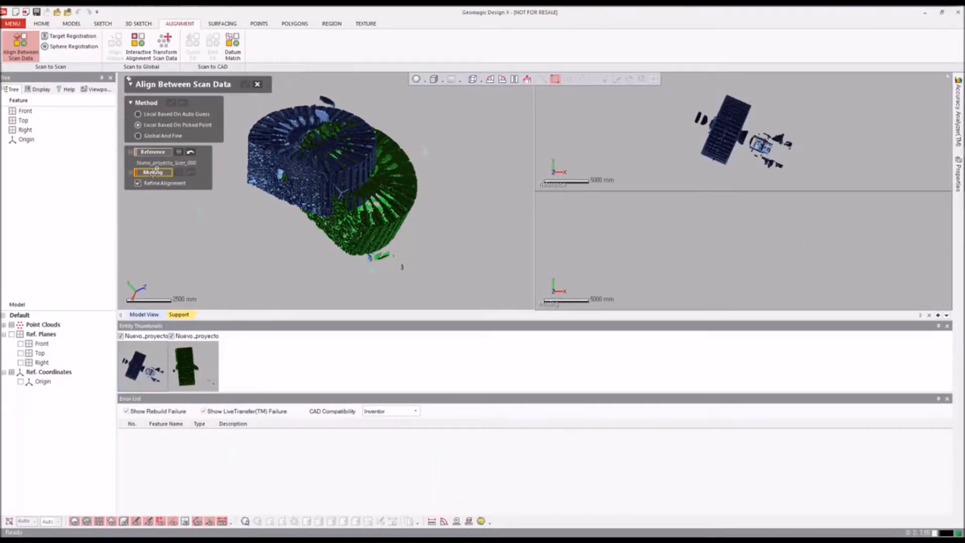
pyautogui.click(192, 354)
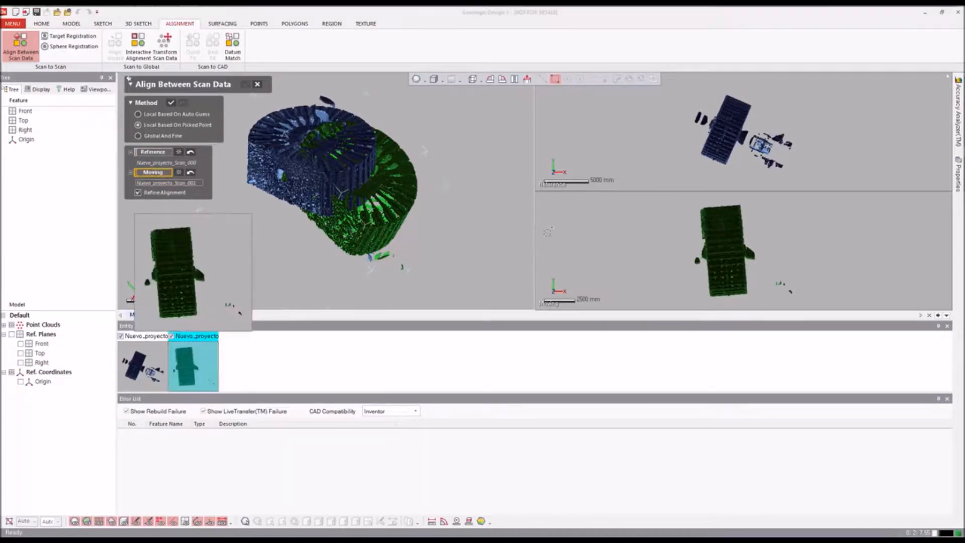
# Turn both scans to matching front views and pick two corresponding point pairs, at the flat side's upper corner and on the curved rim.
pyautogui.moveTo(752, 132); pyautogui.dragTo(784, 151, button='right')
pyautogui.moveTo(754, 237); pyautogui.dragTo(809, 267, button='right')
pyautogui.moveTo(744, 142); pyautogui.dragTo(809, 135, button='right')
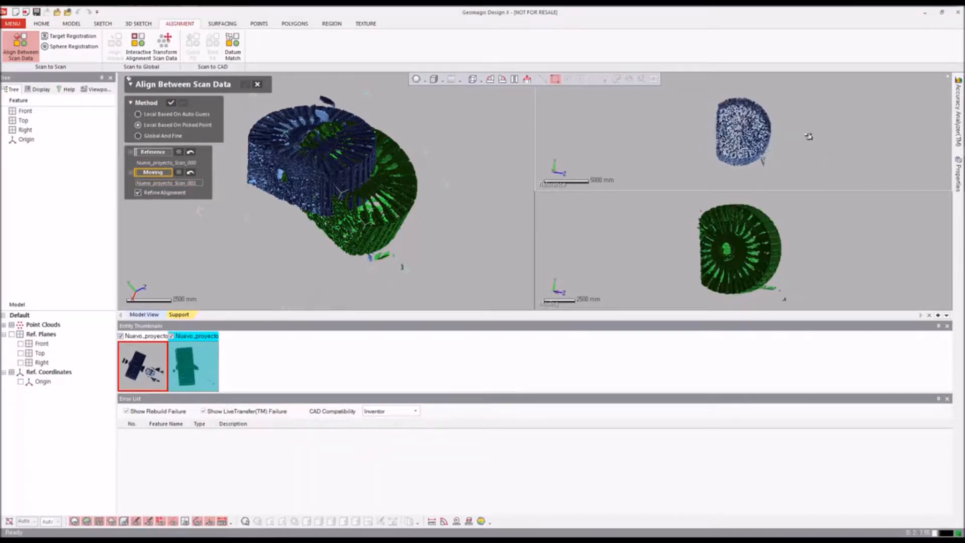
pyautogui.scroll(2, 761, 126)
pyautogui.keyDown('ctrl'); pyautogui.moveTo(734, 154); pyautogui.dragTo(723, 189, button='right'); pyautogui.keyUp('ctrl')
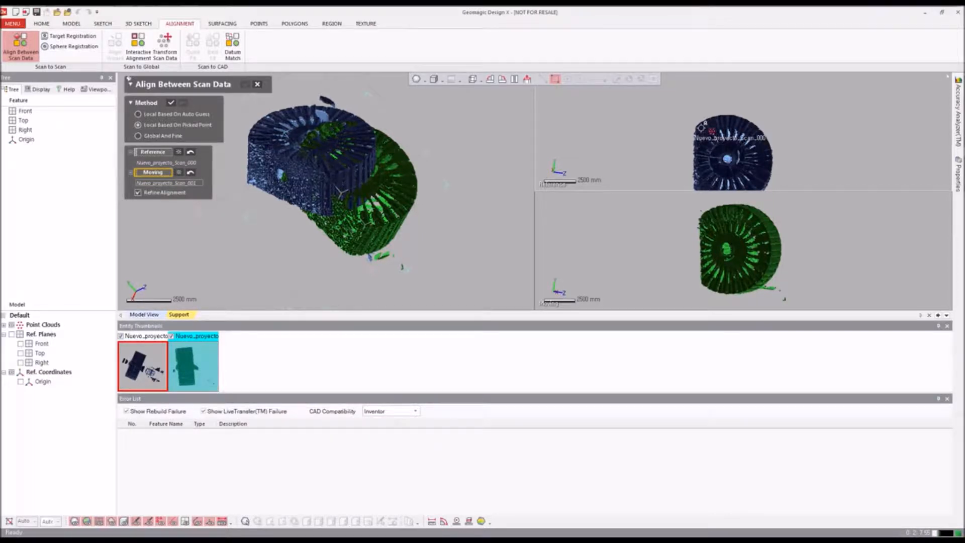
pyautogui.click(702, 127)
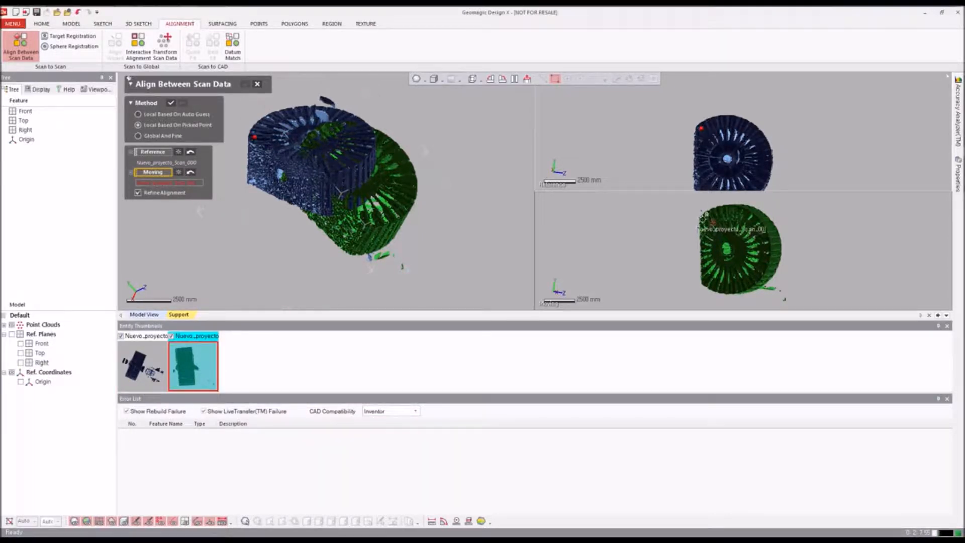
pyautogui.click(704, 220)
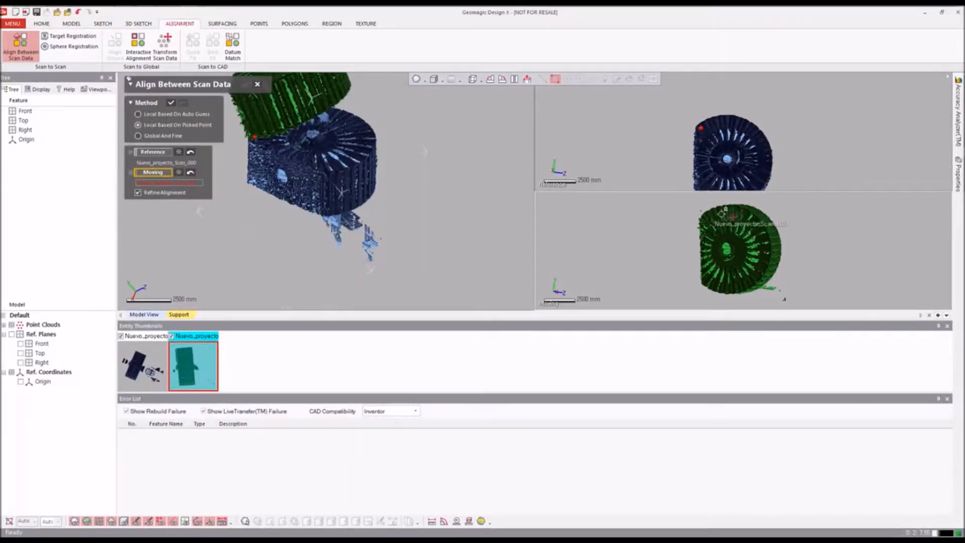
pyautogui.click(761, 148)
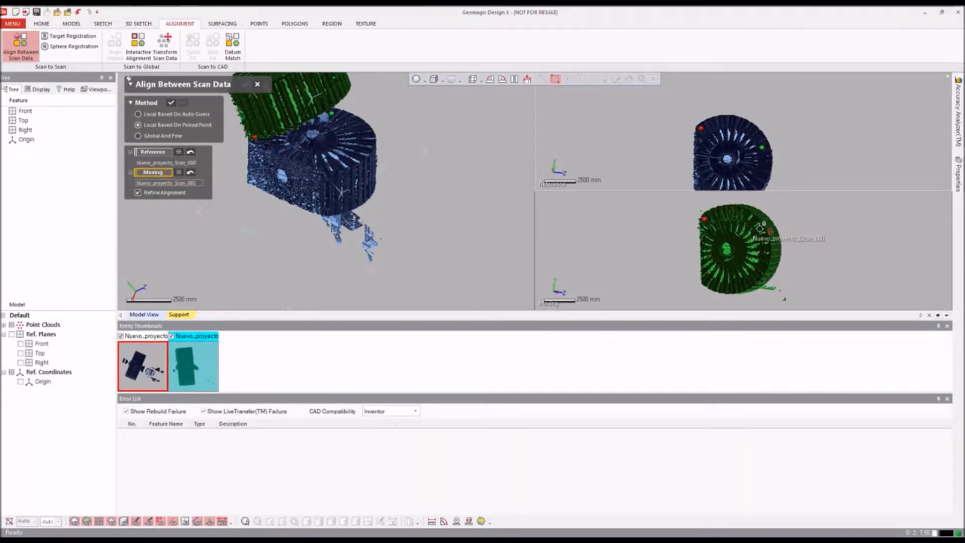
pyautogui.click(759, 239)
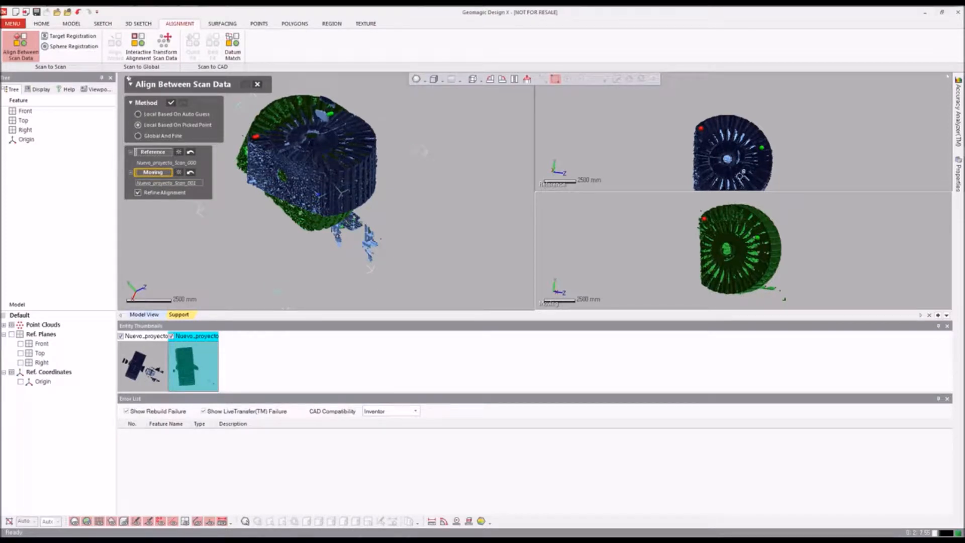
# Pick two more corresponding point pairs, at the flat side's lower corner and on the outer curved wall, and run the local alignment.
pyautogui.moveTo(739, 174)
pyautogui.keyDown('ctrl'); pyautogui.mouseDown(button='right')
pyautogui.moveTo(763, 131)
pyautogui.moveTo(719, 155)
pyautogui.mouseUp(button='right'); pyautogui.keyUp('ctrl')
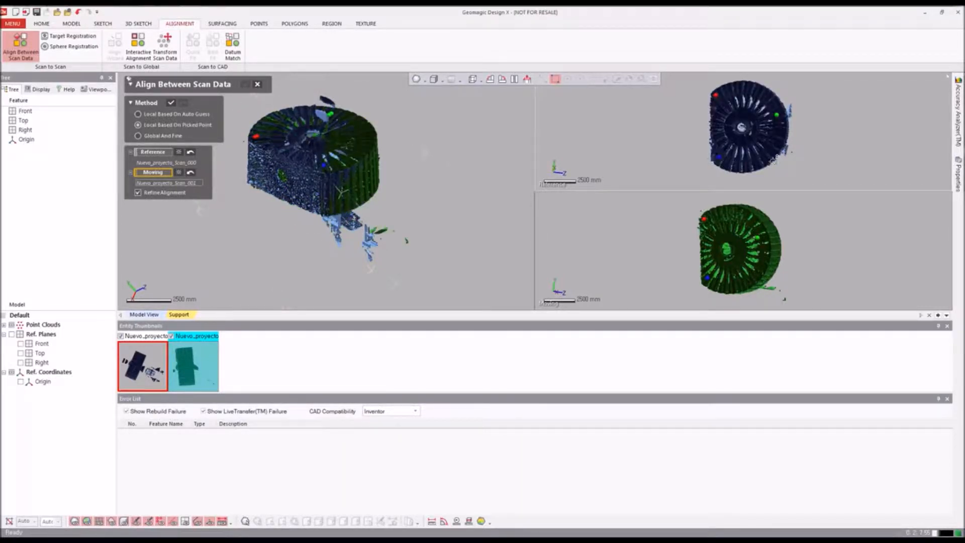
pyautogui.moveTo(753, 229); pyautogui.dragTo(749, 239, button='right')
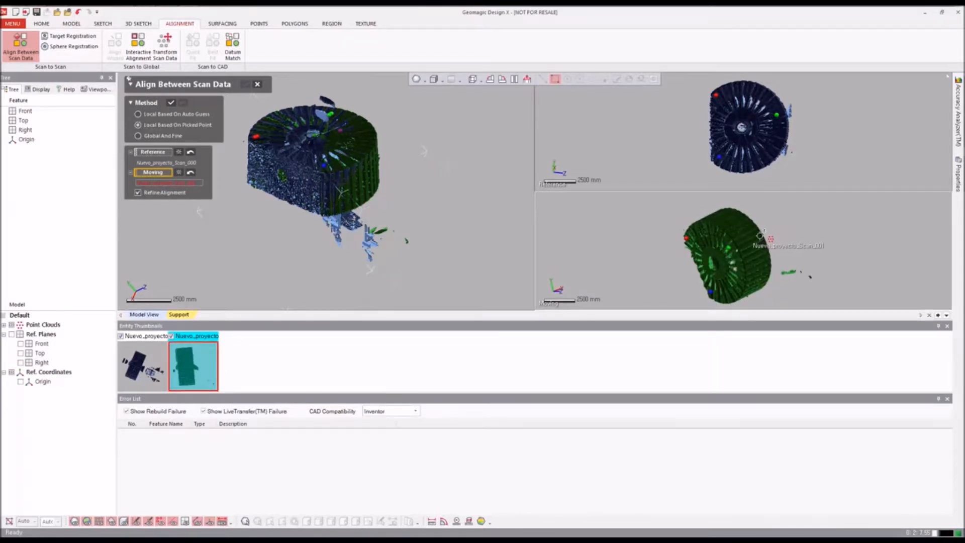
pyautogui.click(749, 239)
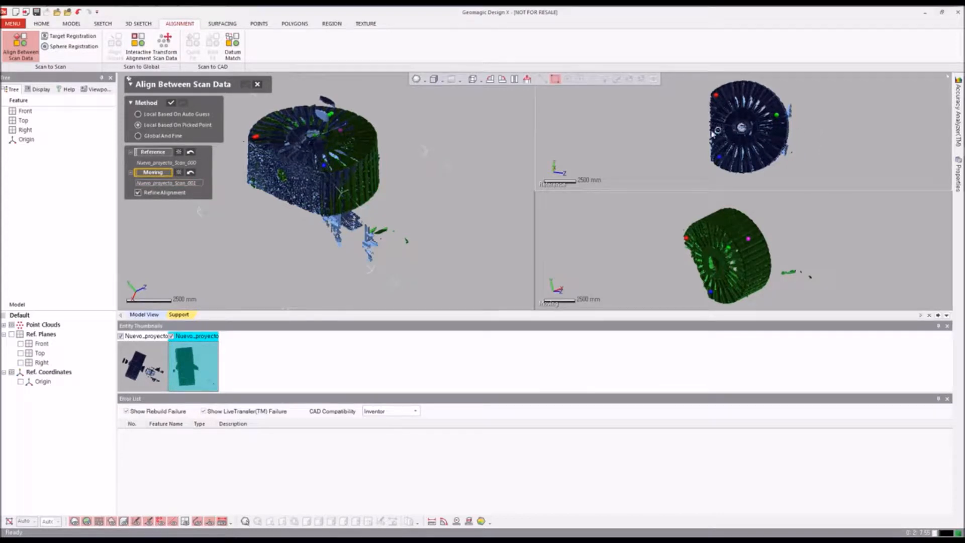
pyautogui.moveTo(717, 132); pyautogui.dragTo(682, 130, button='right')
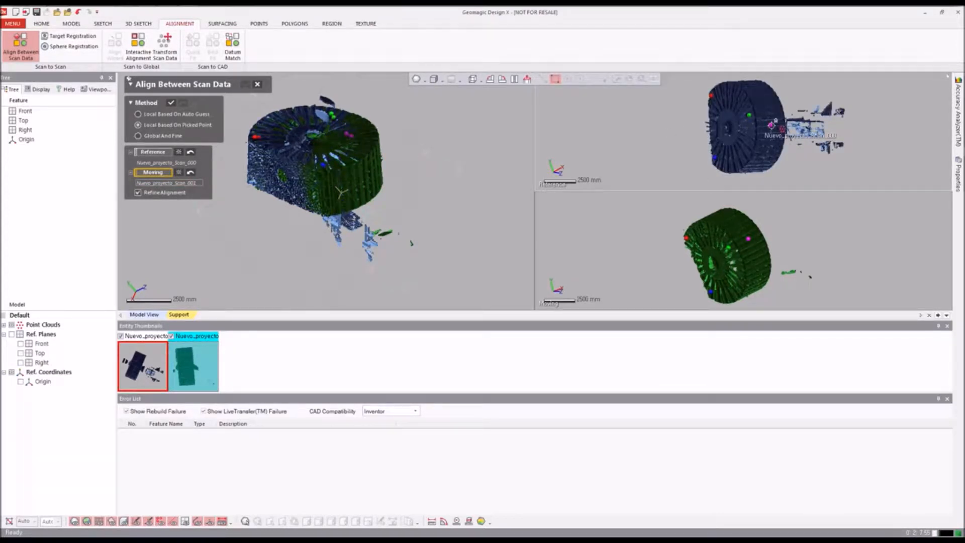
pyautogui.click(170, 104)
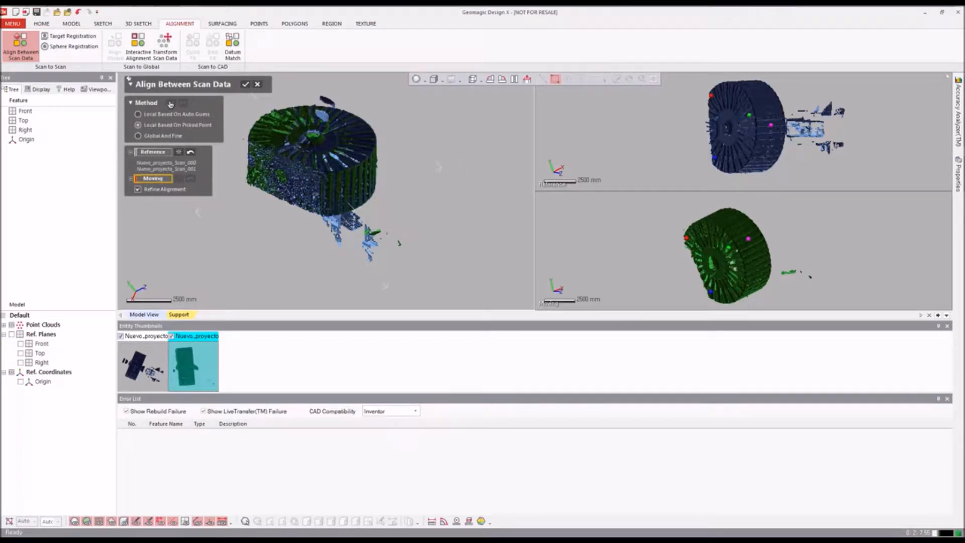
# Run a Global And Fine alignment on both scans with 25% sampling ratio, 1.0095 mm maximum average deviation and Apply Only Small Transform off.
pyautogui.click(138, 136)
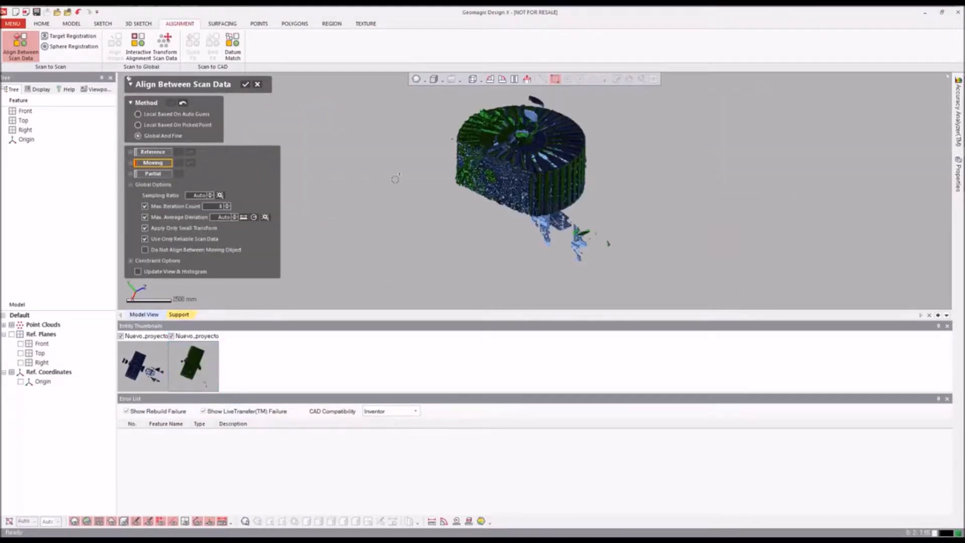
pyautogui.click(157, 363)
pyautogui.click(195, 364)
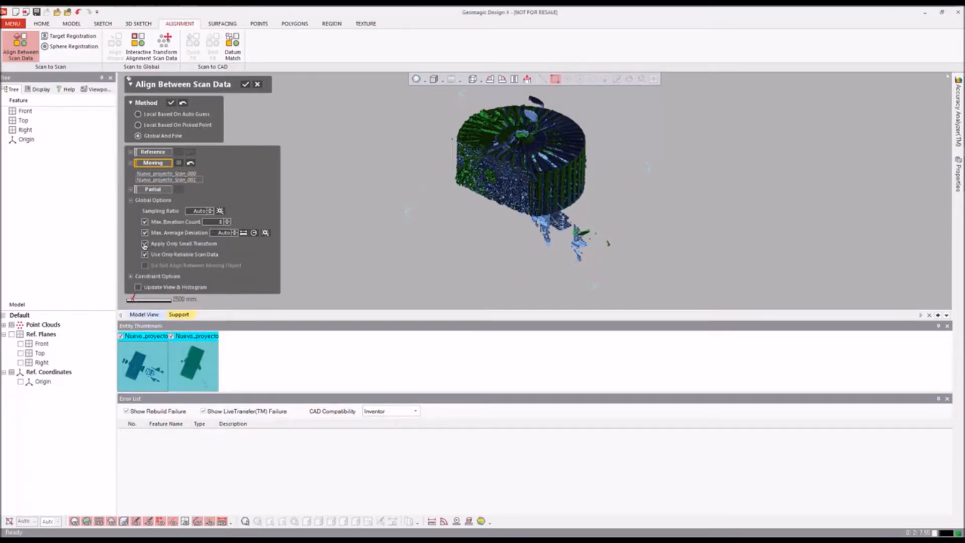
pyautogui.click(199, 211)
pyautogui.write('25')
pyautogui.press('Return')
pyautogui.click(171, 103)
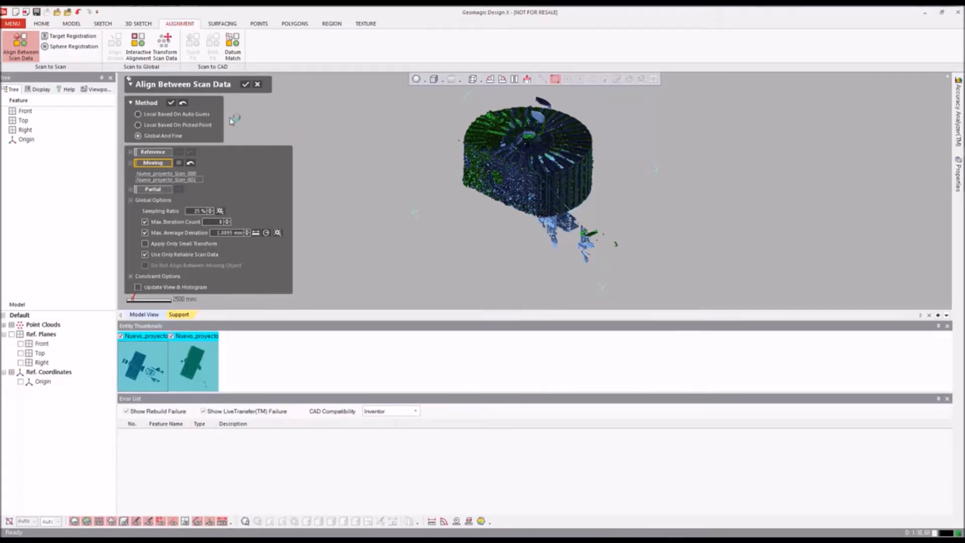
# Accept the scan alignment and check the overlap of the two point clouds from the side.
pyautogui.moveTo(648, 185); pyautogui.dragTo(416, 187, button='right')
pyautogui.moveTo(421, 239); pyautogui.dragTo(626, 195, button='right')
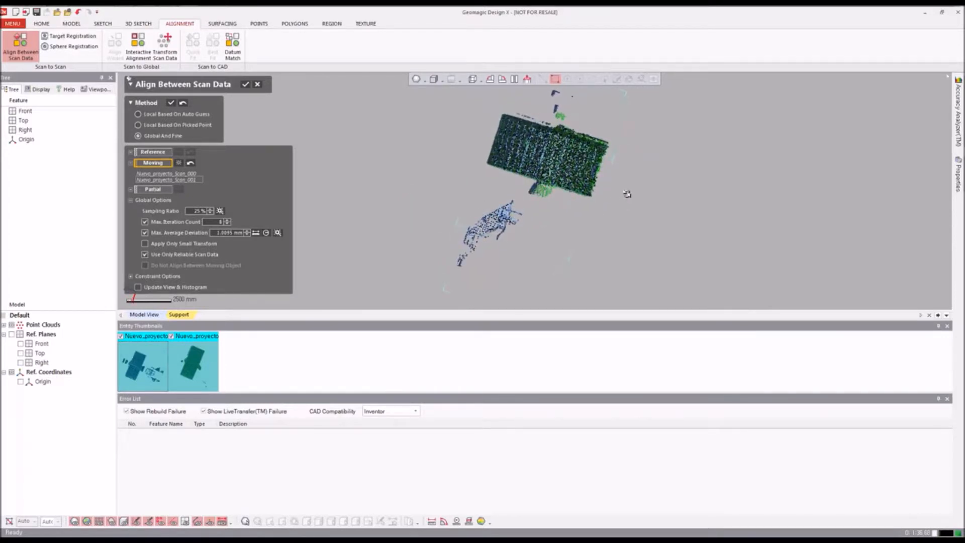
pyautogui.click(245, 85)
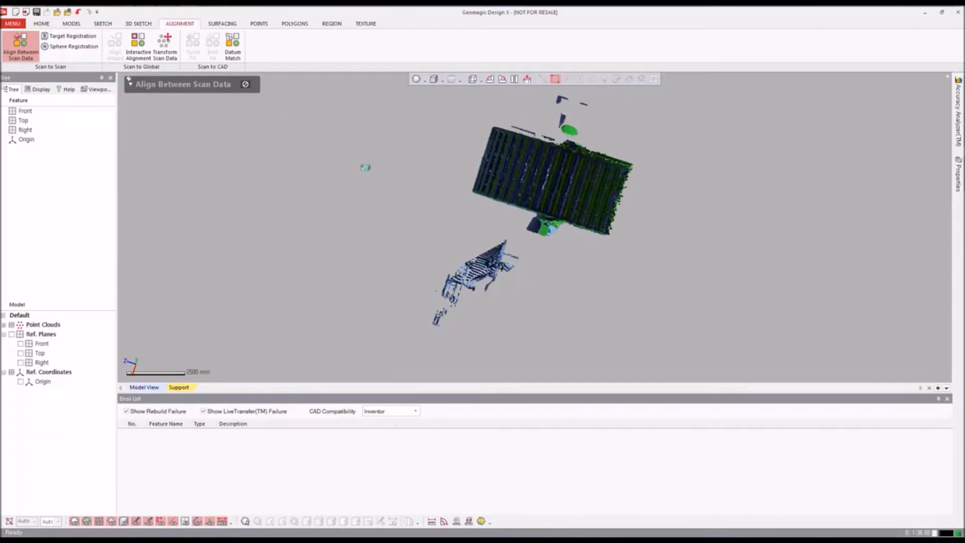
pyautogui.moveTo(390, 305); pyautogui.dragTo(609, 217, button='right')
pyautogui.moveTo(596, 142); pyautogui.dragTo(598, 138, button='right')
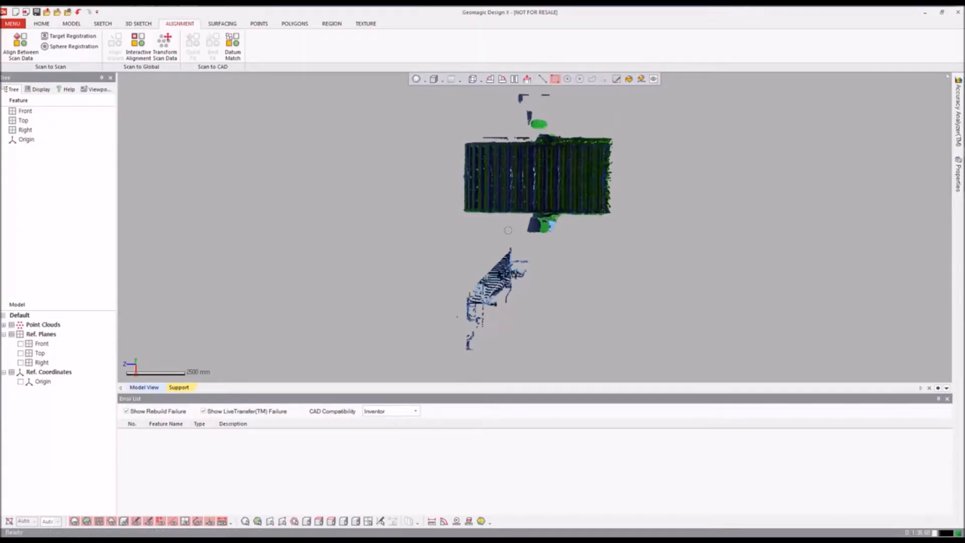
pyautogui.scroll(3, 534, 225)
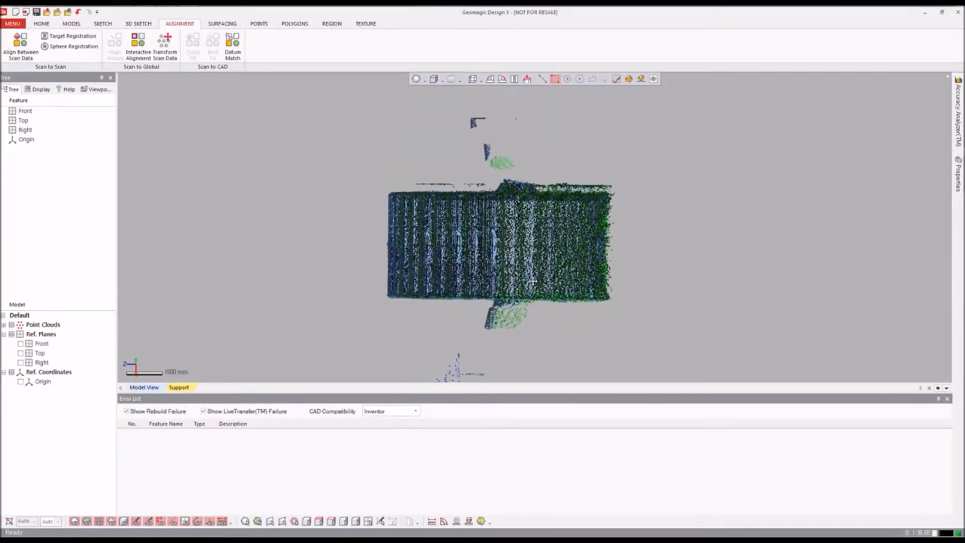
# Select and delete the stray points lying well below the drum-shaped part in the side view.
pyautogui.scroll(3, 507, 262)
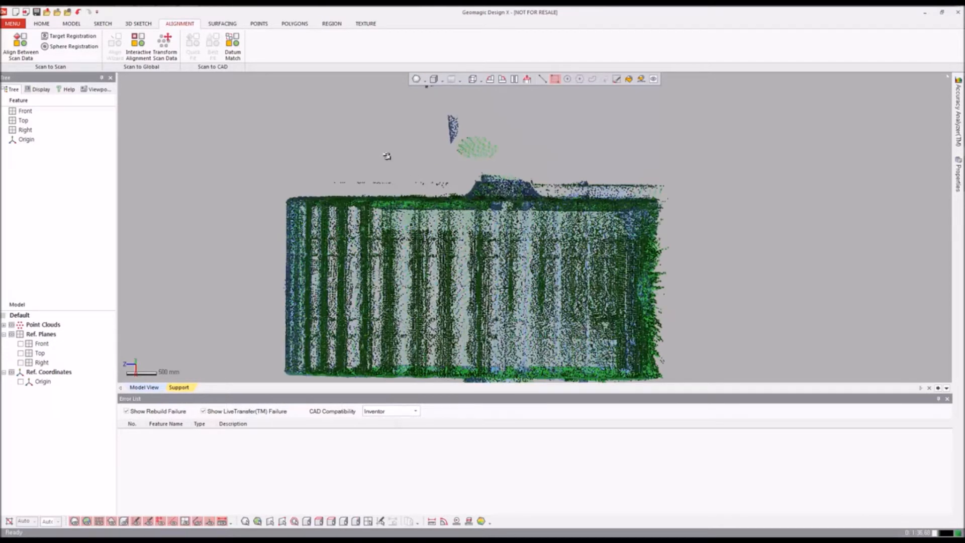
pyautogui.moveTo(319, 133); pyautogui.dragTo(601, 179)
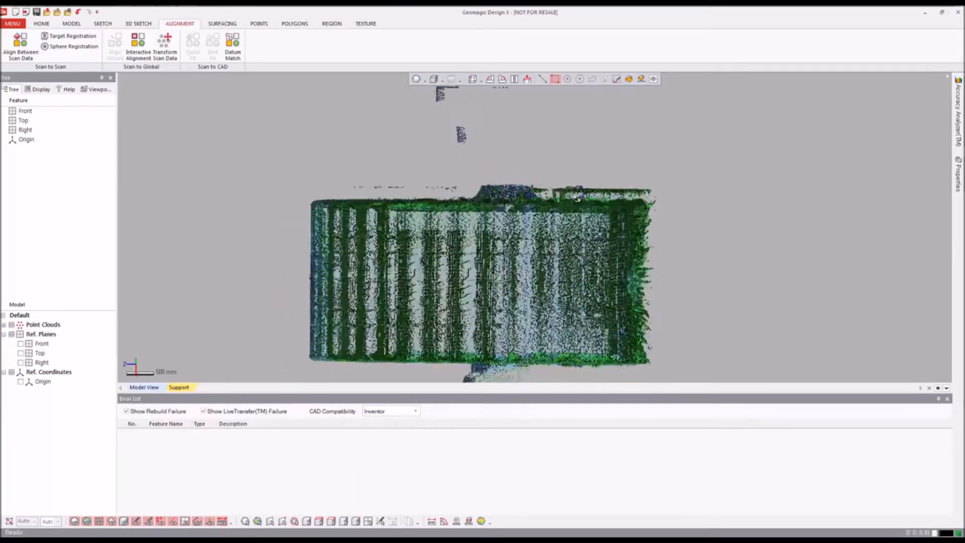
pyautogui.scroll(-5, 595, 177)
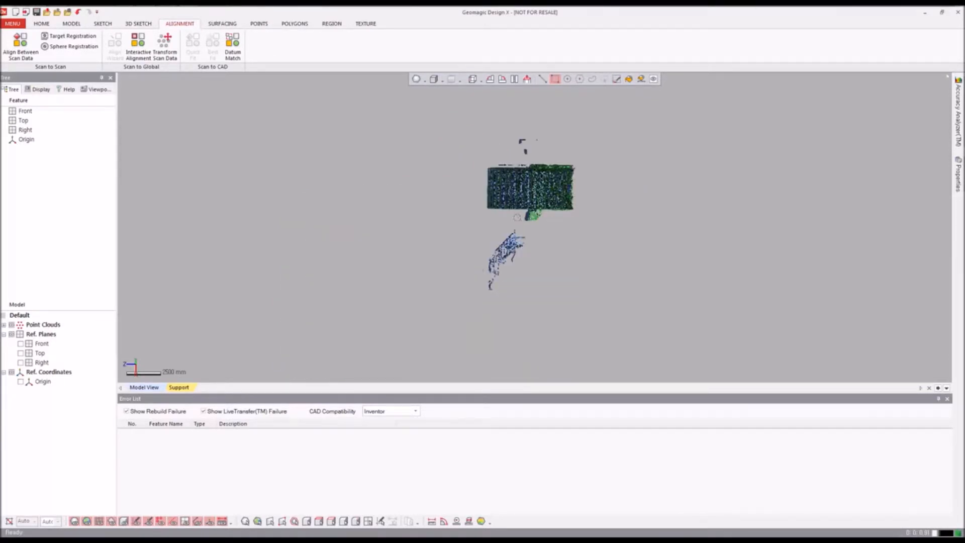
pyautogui.moveTo(468, 216); pyautogui.dragTo(634, 325)
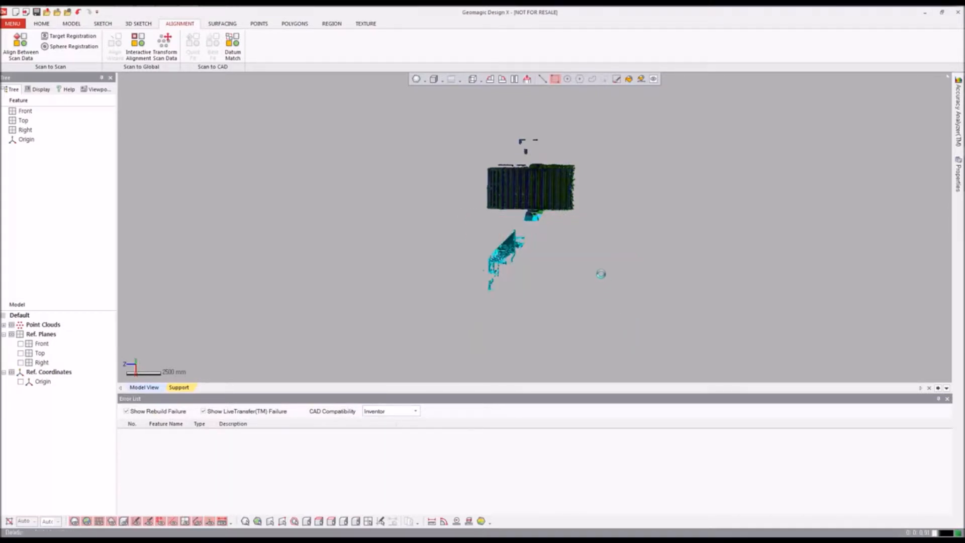
pyautogui.press('Delete')
# Delete the small isolated clusters of points floating above the part.
pyautogui.keyDown('ctrl'); pyautogui.moveTo(576, 222); pyautogui.dragTo(567, 276, button='right'); pyautogui.keyUp('ctrl')
pyautogui.scroll(4, 533, 226)
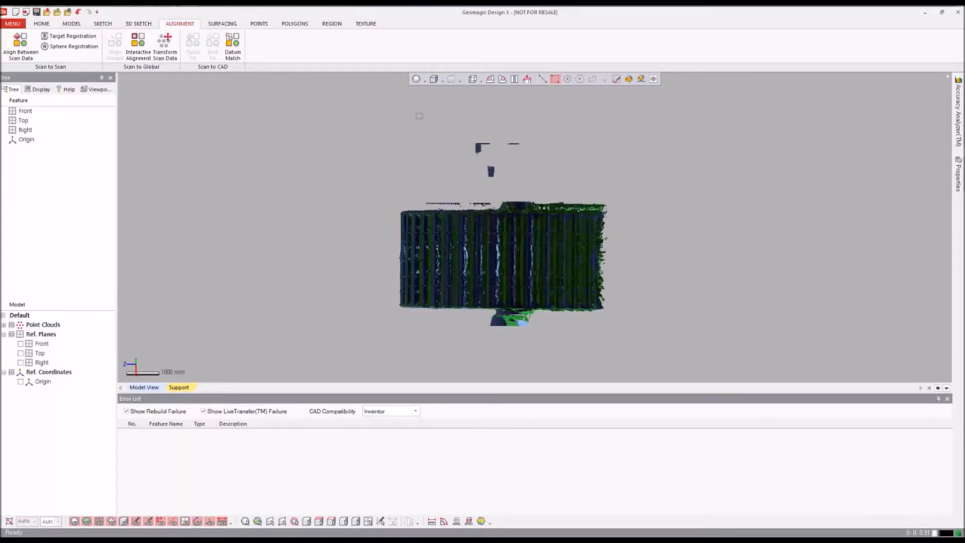
pyautogui.moveTo(470, 161); pyautogui.dragTo(566, 192)
pyautogui.press('Delete')
# Delete the block of unwanted points protruding from the middle of the part's underside.
pyautogui.keyDown('ctrl'); pyautogui.moveTo(555, 284); pyautogui.dragTo(562, 228, button='right'); pyautogui.keyUp('ctrl')
pyautogui.scroll(3, 562, 229)
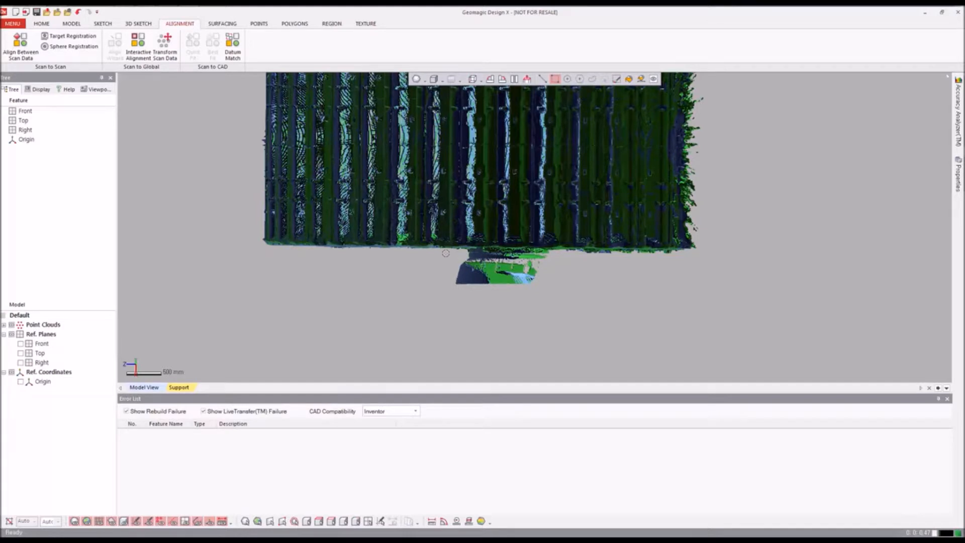
pyautogui.moveTo(445, 252); pyautogui.dragTo(584, 347)
pyautogui.press('Delete')
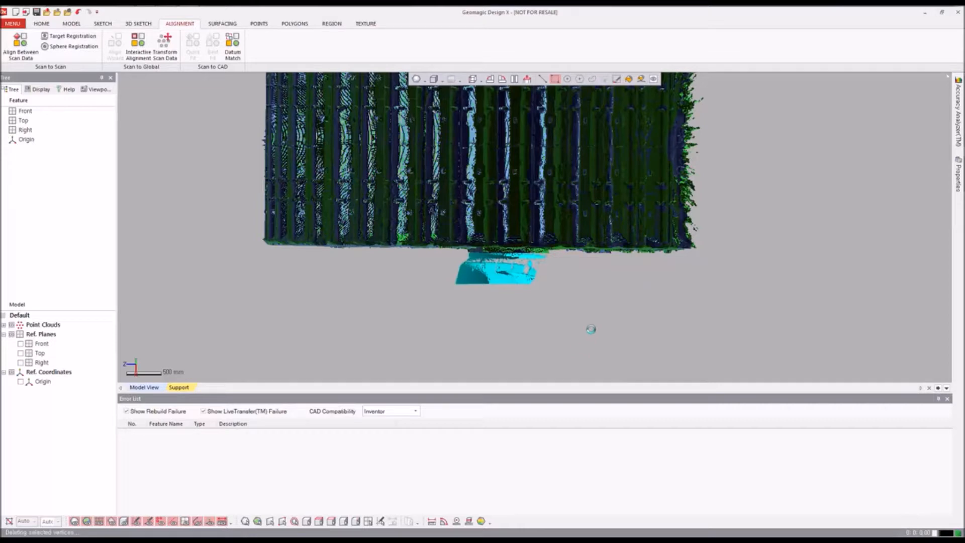
# Delete the loose strips of points above the part's upper face on both sides of the central hub.
pyautogui.keyDown('ctrl'); pyautogui.moveTo(611, 301); pyautogui.dragTo(611, 314, button='right'); pyautogui.keyUp('ctrl')
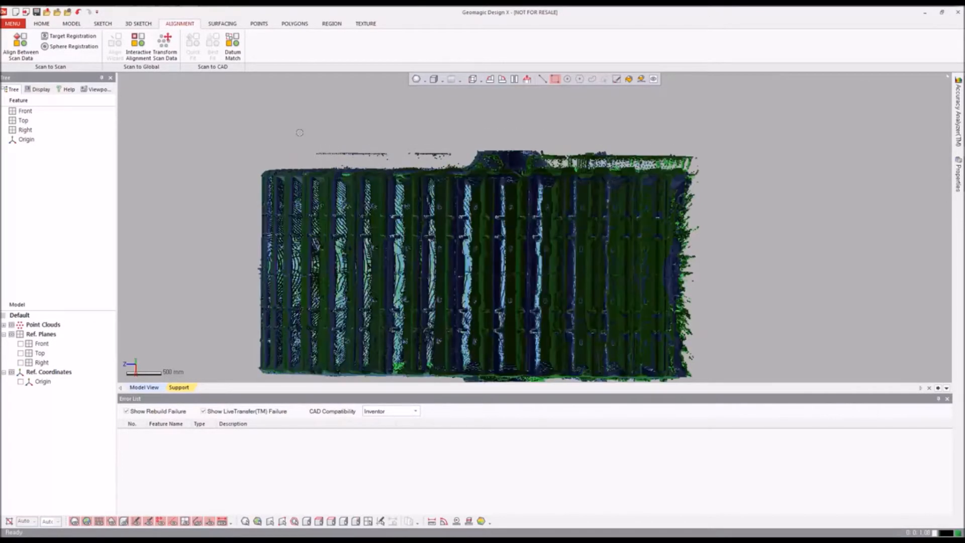
pyautogui.moveTo(282, 123); pyautogui.dragTo(459, 161)
pyautogui.moveTo(458, 164); pyautogui.dragTo(572, 129, button='right')
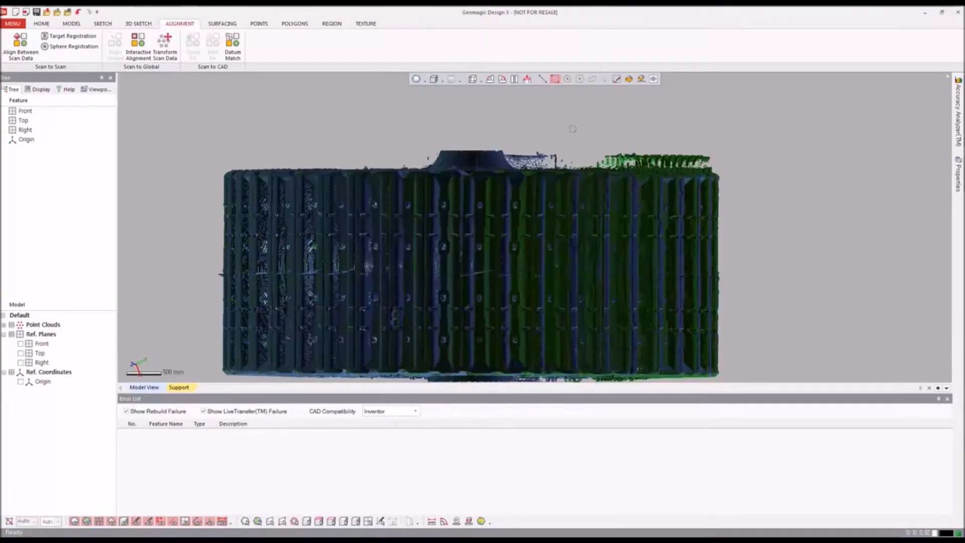
pyautogui.moveTo(564, 123); pyautogui.dragTo(740, 163)
pyautogui.press('Delete')
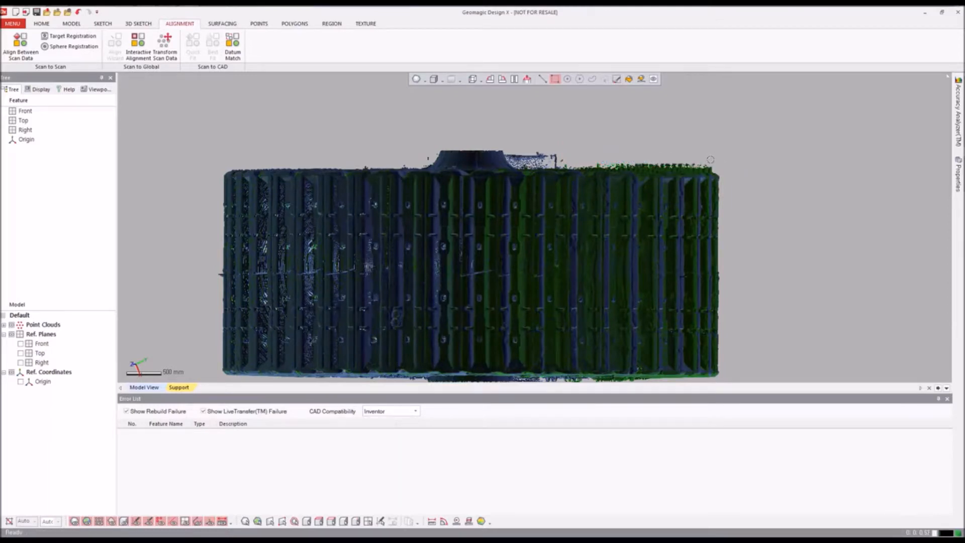
# Select the leftover strip of points beside the hub, extend the selection along the upper face with Line selection mode, and delete it.
pyautogui.moveTo(705, 159); pyautogui.dragTo(689, 159, button='right')
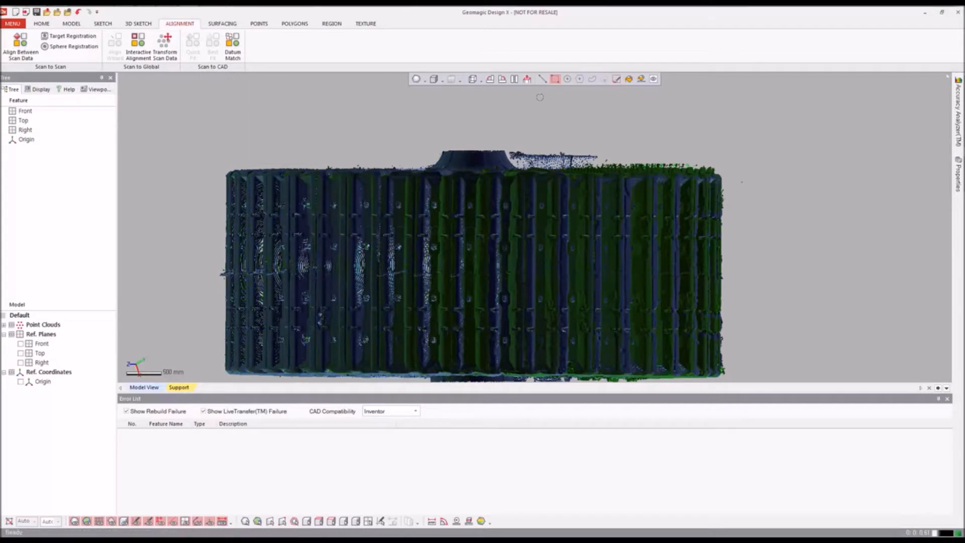
pyautogui.moveTo(527, 134); pyautogui.dragTo(626, 163)
pyautogui.click(542, 80)
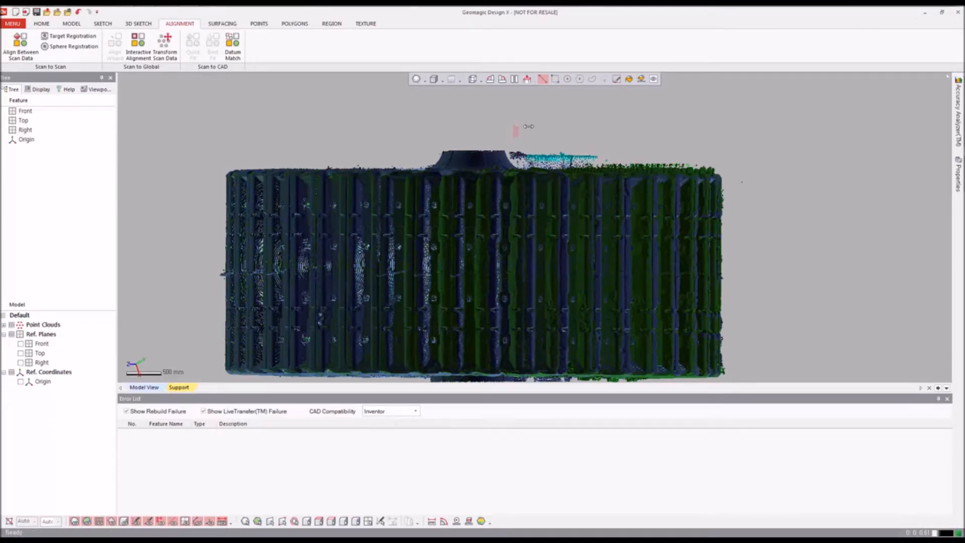
pyautogui.moveTo(511, 150); pyautogui.dragTo(531, 162)
pyautogui.moveTo(519, 156)
pyautogui.mouseDown()
pyautogui.moveTo(532, 167)
pyautogui.moveTo(710, 159)
pyautogui.mouseUp()
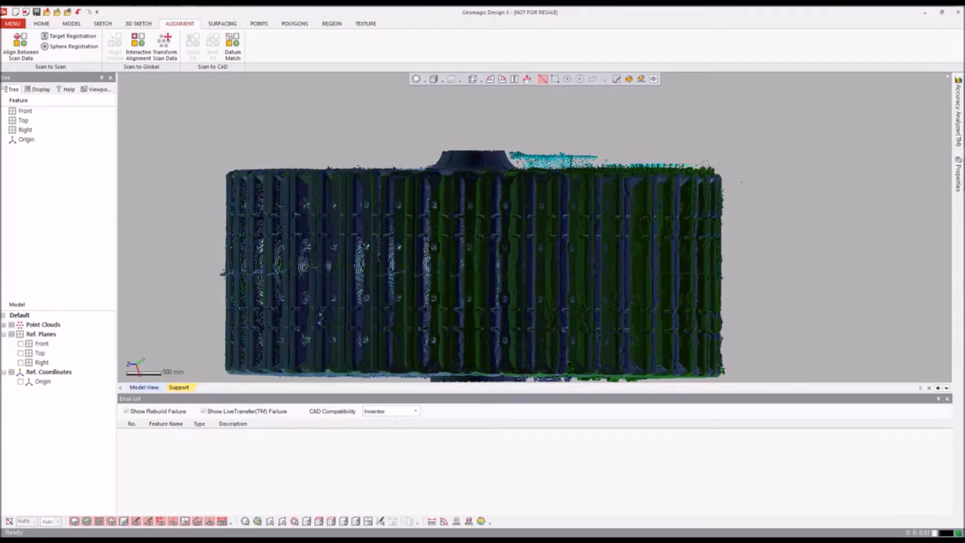
pyautogui.press('Delete')
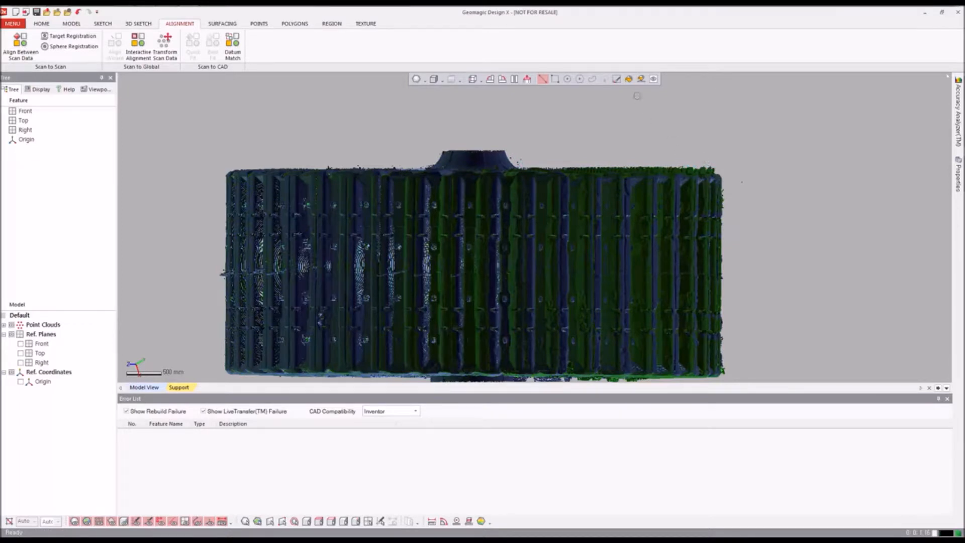
# Merge Nuevo_proyecto_Scan_000 and Nuevo_proyecto_Scan_001 into one mesh using HD Mesh Construction, with the High Definition Filter raised towards UHD.
pyautogui.moveTo(553, 186); pyautogui.dragTo(549, 218, button='right')
pyautogui.scroll(-5, 549, 218)
pyautogui.moveTo(575, 263)
pyautogui.mouseDown(button='right')
pyautogui.moveTo(392, 328)
pyautogui.moveTo(535, 173)
pyautogui.moveTo(603, 186)
pyautogui.mouseUp(button='right')
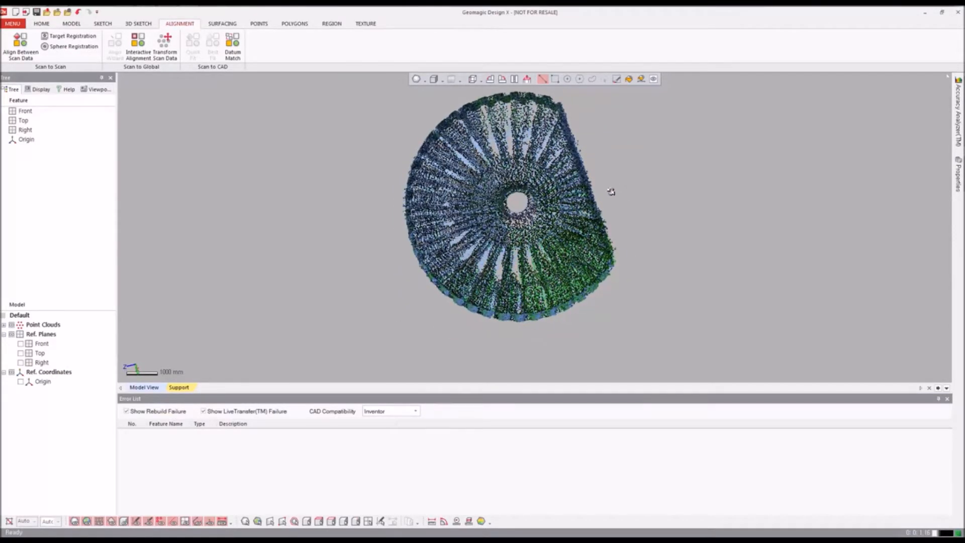
pyautogui.moveTo(488, 165)
pyautogui.mouseDown(button='right')
pyautogui.moveTo(487, 131)
pyautogui.moveTo(480, 164)
pyautogui.mouseUp(button='right')
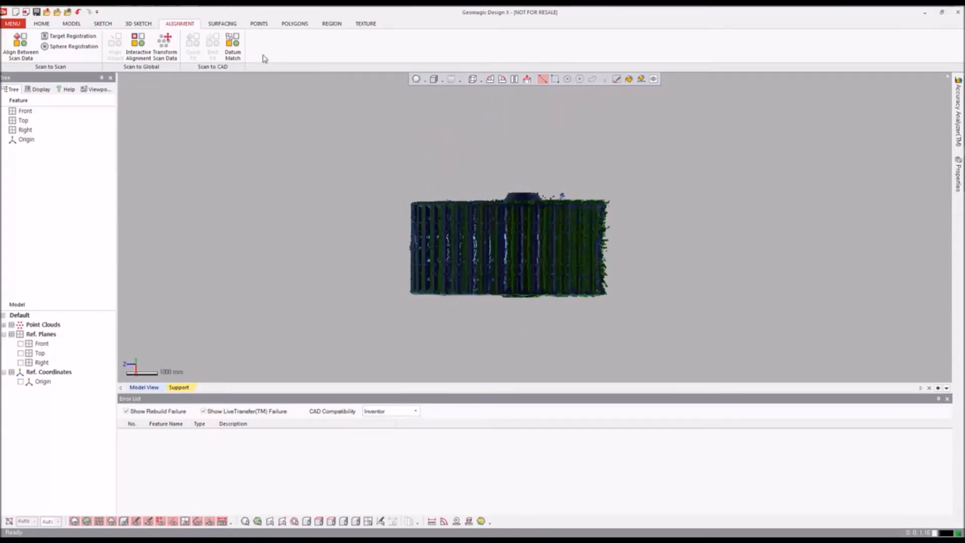
pyautogui.click(256, 23)
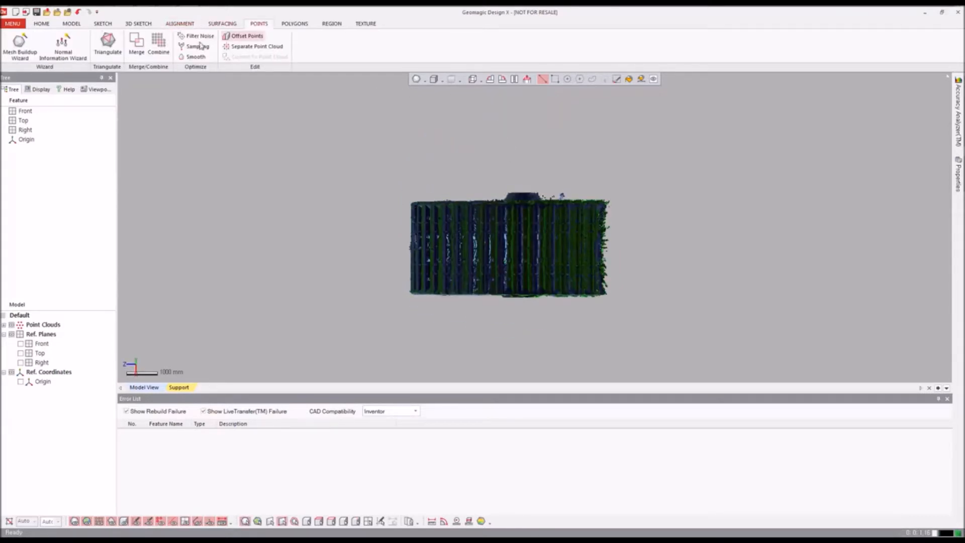
pyautogui.click(136, 50)
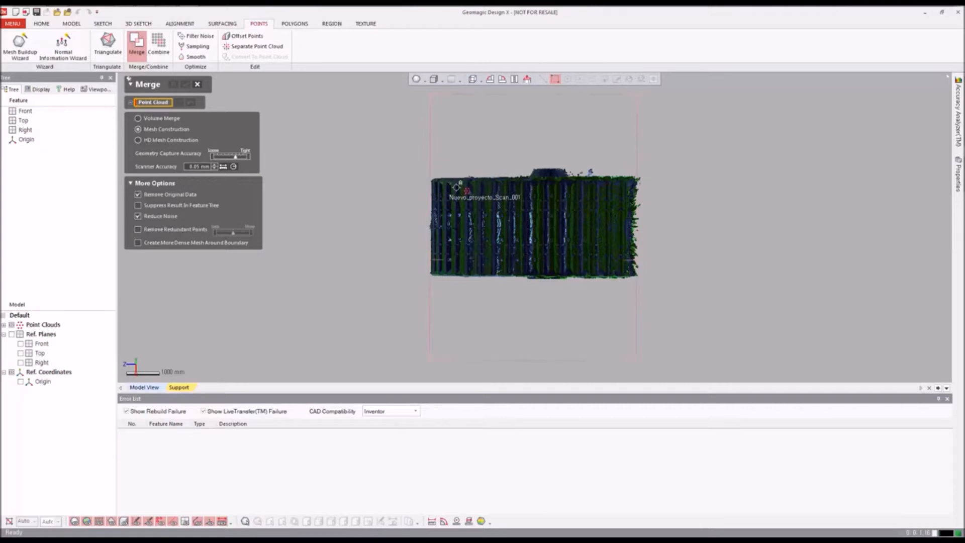
pyautogui.click(4, 324)
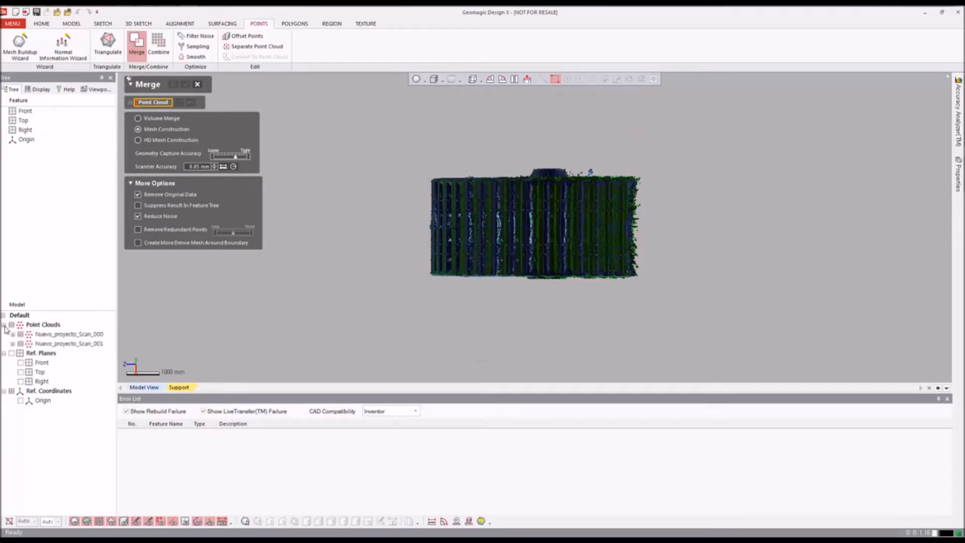
pyautogui.click(68, 334)
pyautogui.click(77, 344)
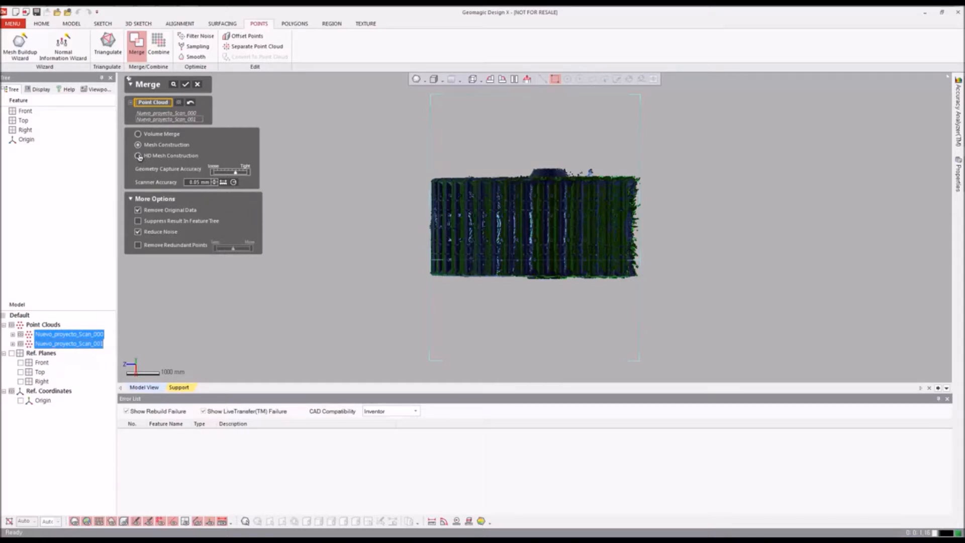
pyautogui.click(138, 156)
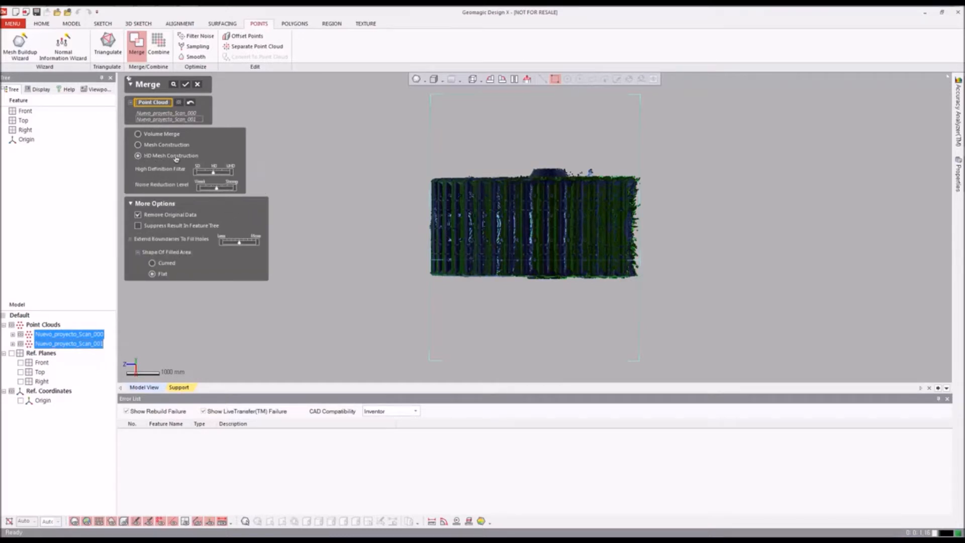
pyautogui.moveTo(214, 174); pyautogui.dragTo(221, 173)
pyautogui.click(181, 85)
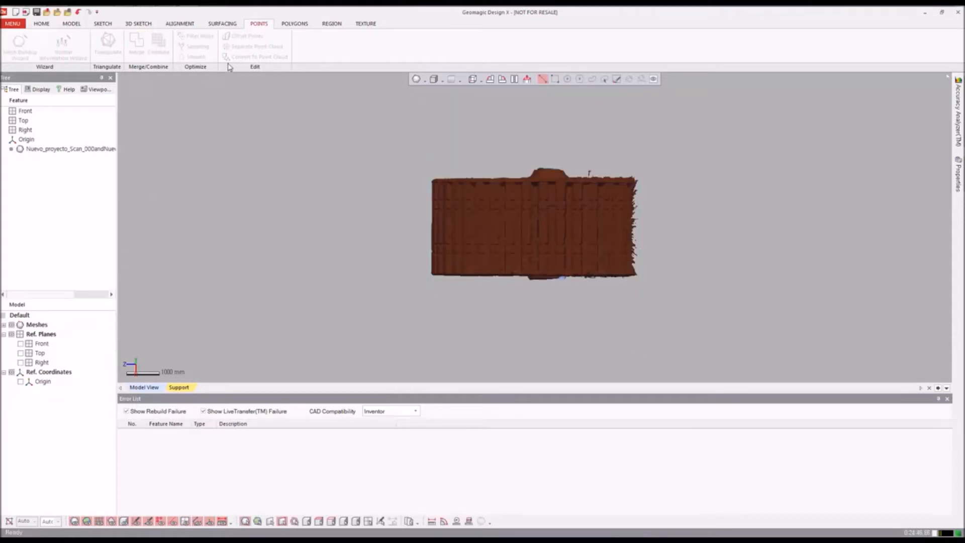
# Flip the merged mesh's normals with Fix Normal using the Entire Mesh method.
pyautogui.click(293, 25)
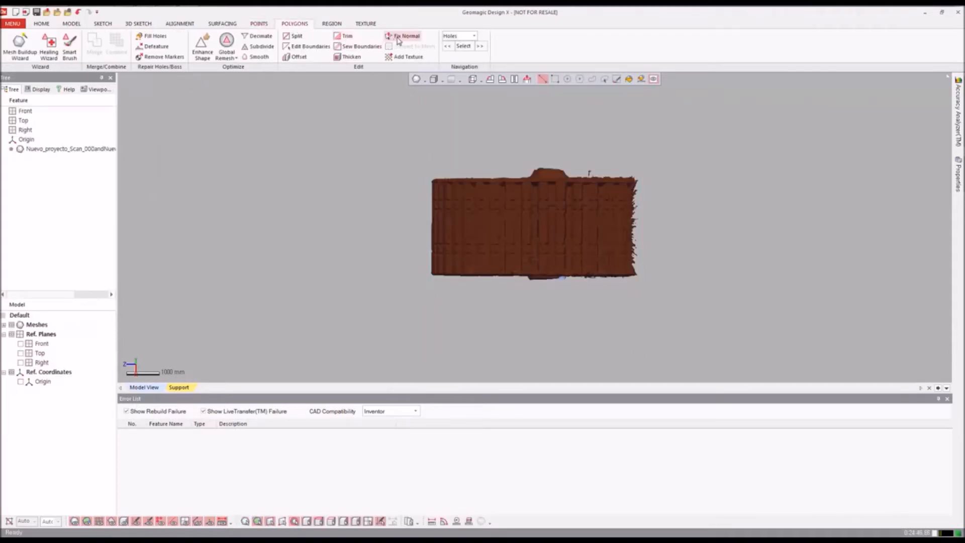
pyautogui.click(401, 36)
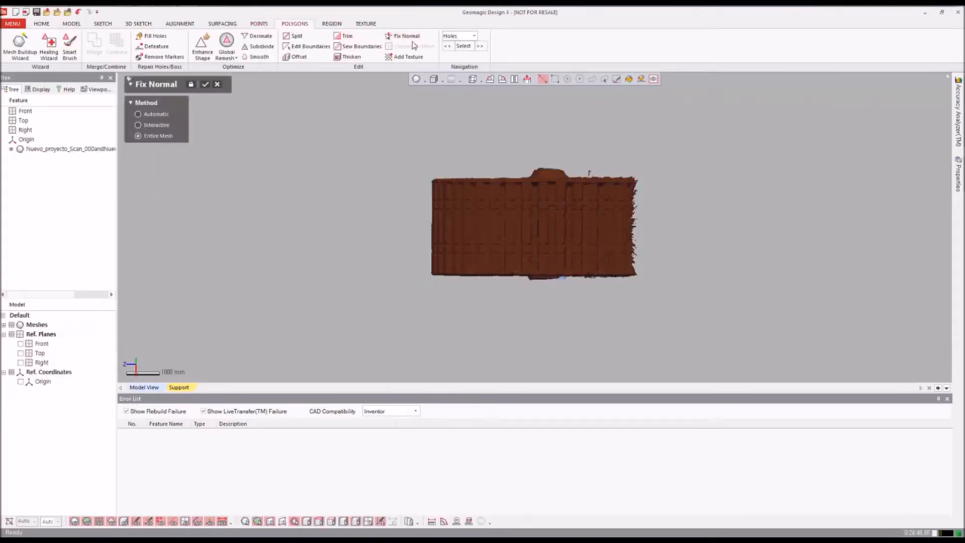
pyautogui.click(205, 84)
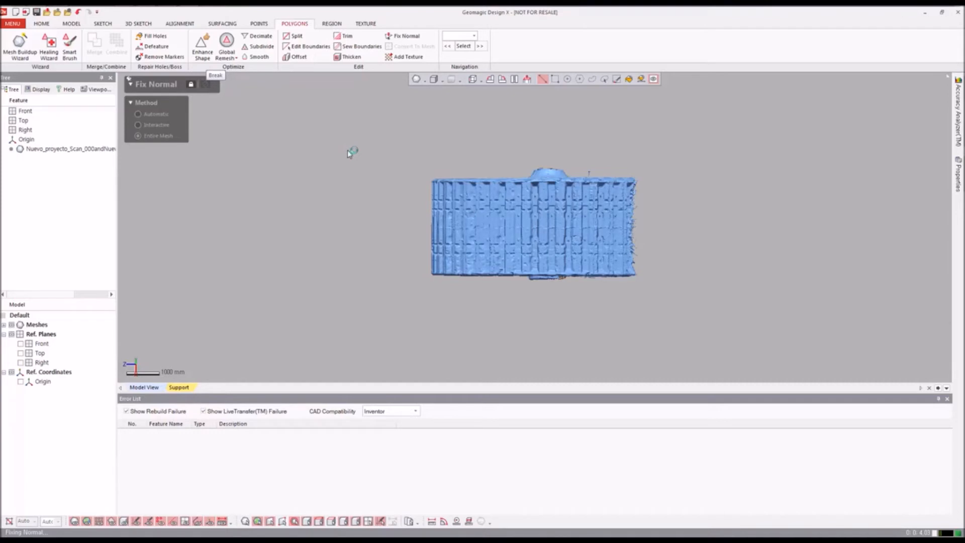
pyautogui.hotkey('ctrl', '0')
pyautogui.moveTo(348, 150)
pyautogui.mouseDown(button='right')
pyautogui.moveTo(375, 181)
pyautogui.moveTo(362, 140)
pyautogui.mouseUp(button='right')
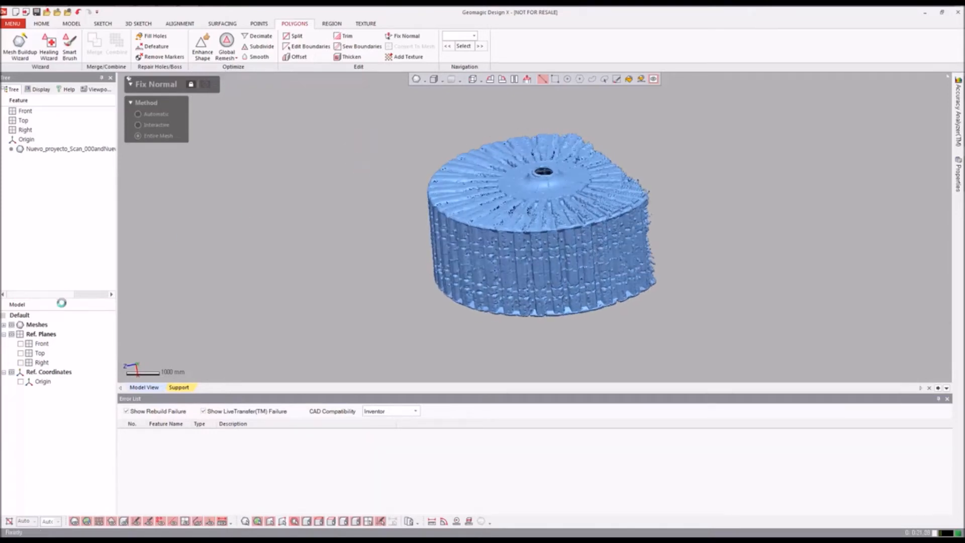
# Inspect the merged mesh from several angles, open its properties and calculate its approximate volume.
pyautogui.moveTo(518, 275); pyautogui.dragTo(275, 258, button='right')
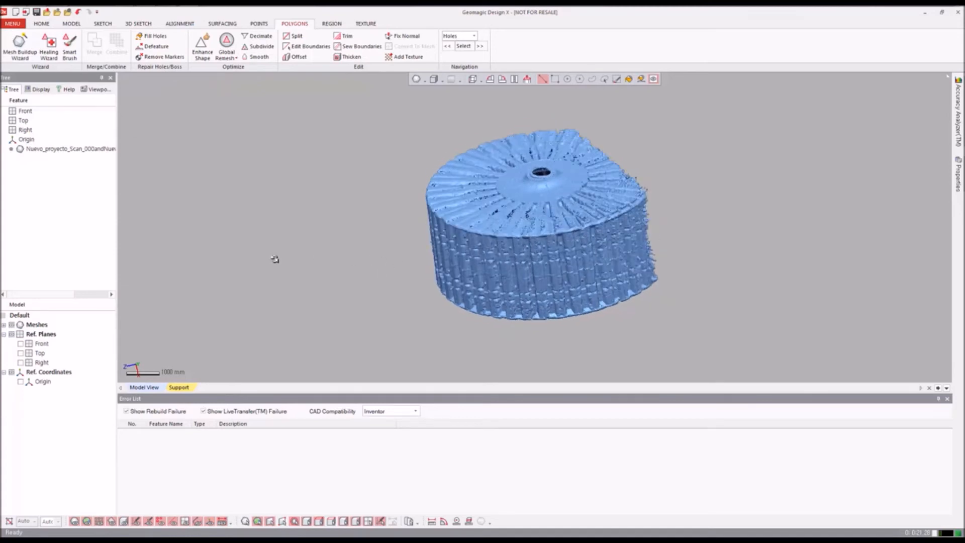
pyautogui.moveTo(724, 220); pyautogui.dragTo(652, 257, button='right')
pyautogui.moveTo(555, 245); pyautogui.dragTo(507, 198, button='right')
pyautogui.click(958, 189)
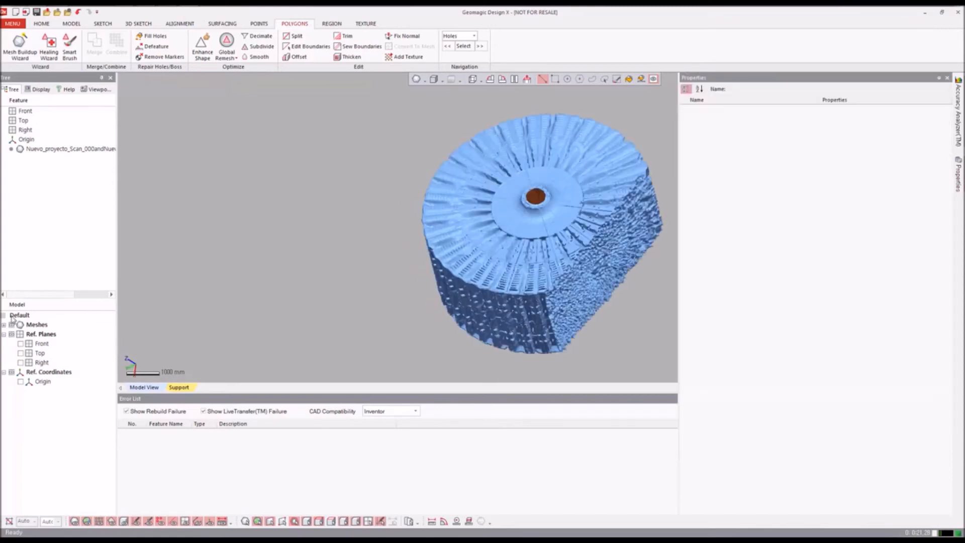
pyautogui.click(44, 324)
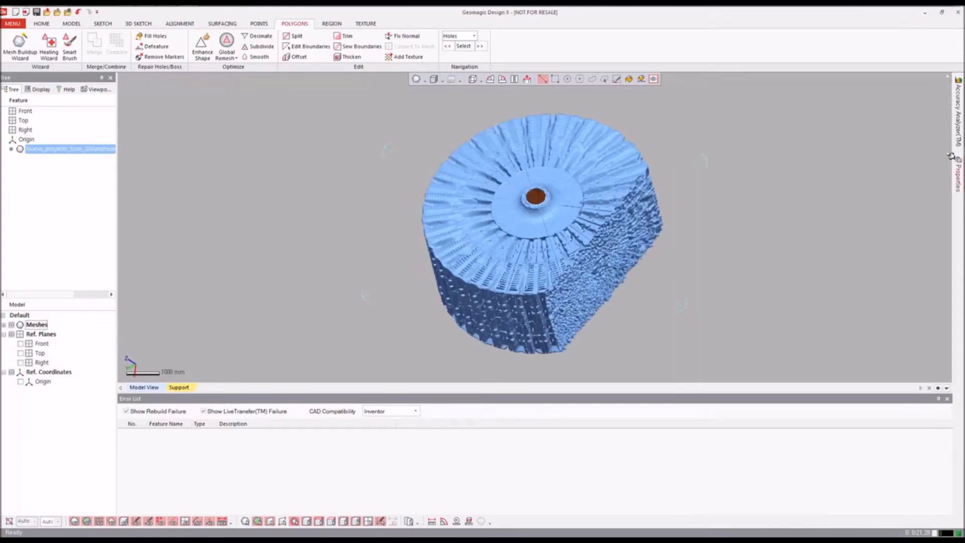
pyautogui.moveTo(957, 166)
pyautogui.click(926, 237)
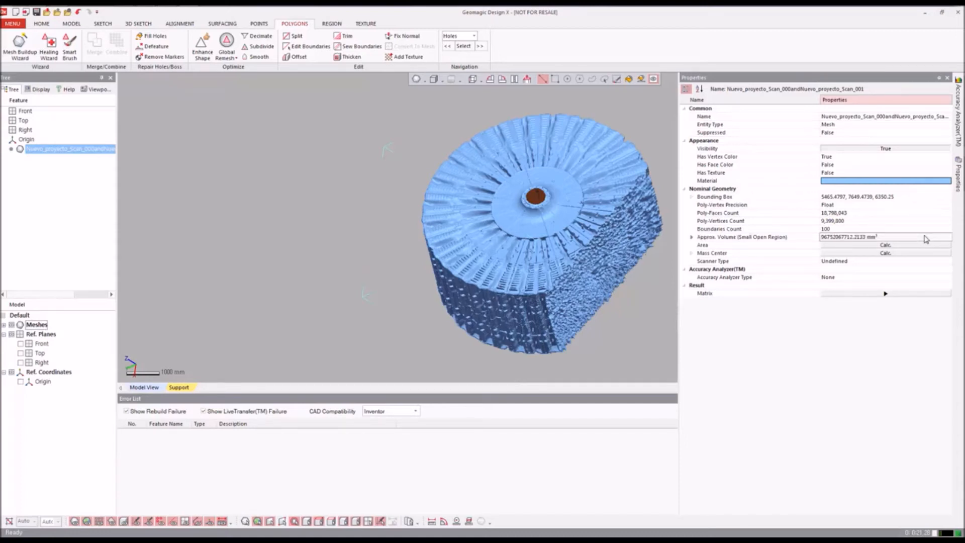
# Export the merged mesh as a Binary STL file named Nuevo.
pyautogui.click(13, 24)
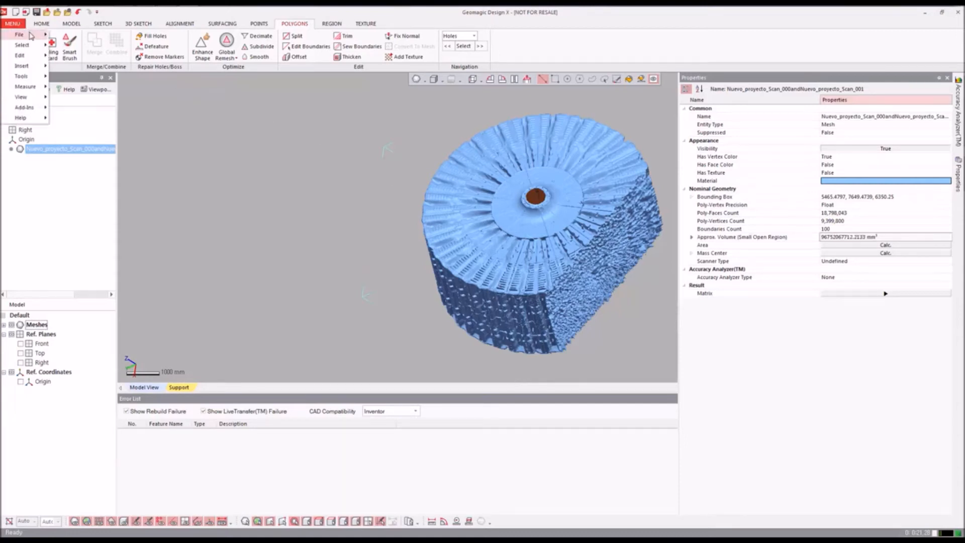
pyautogui.moveTo(31, 33)
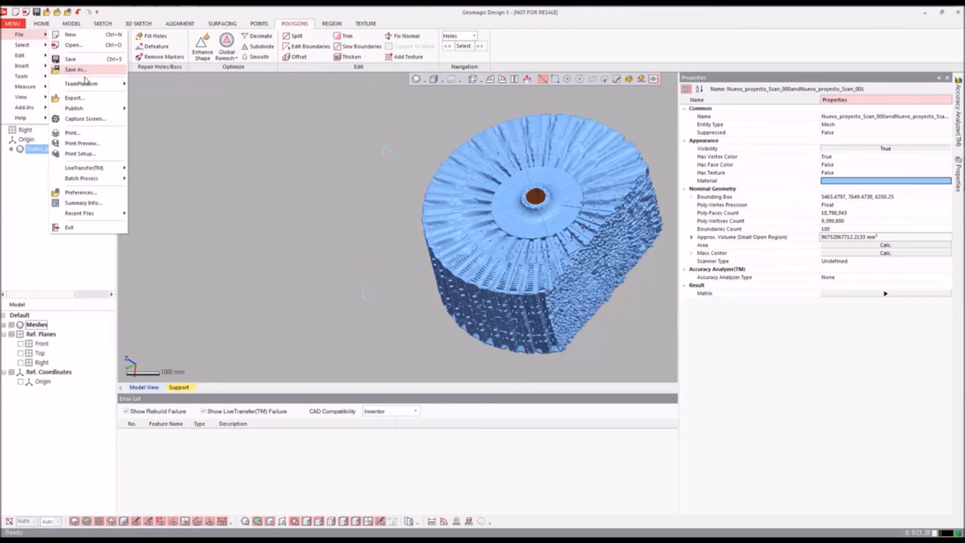
pyautogui.click(89, 98)
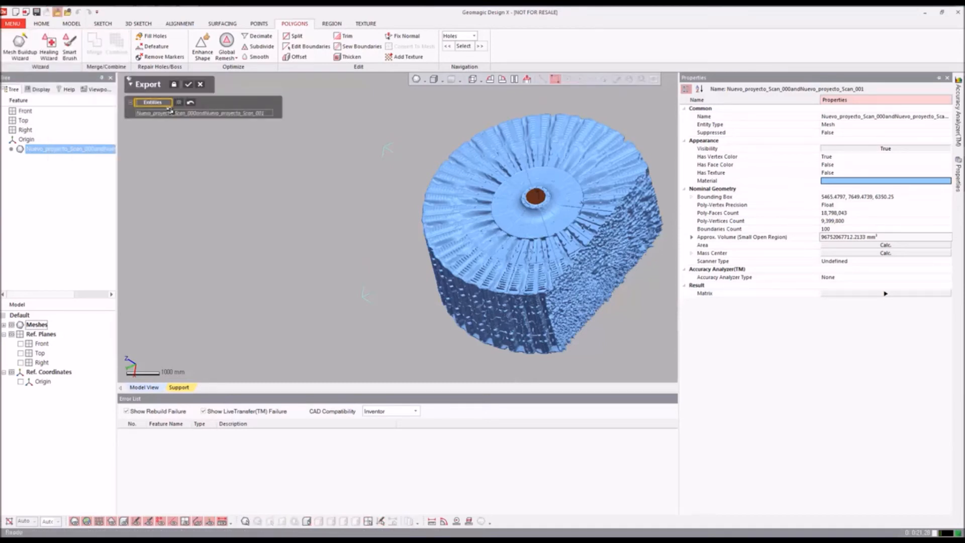
pyautogui.click(189, 85)
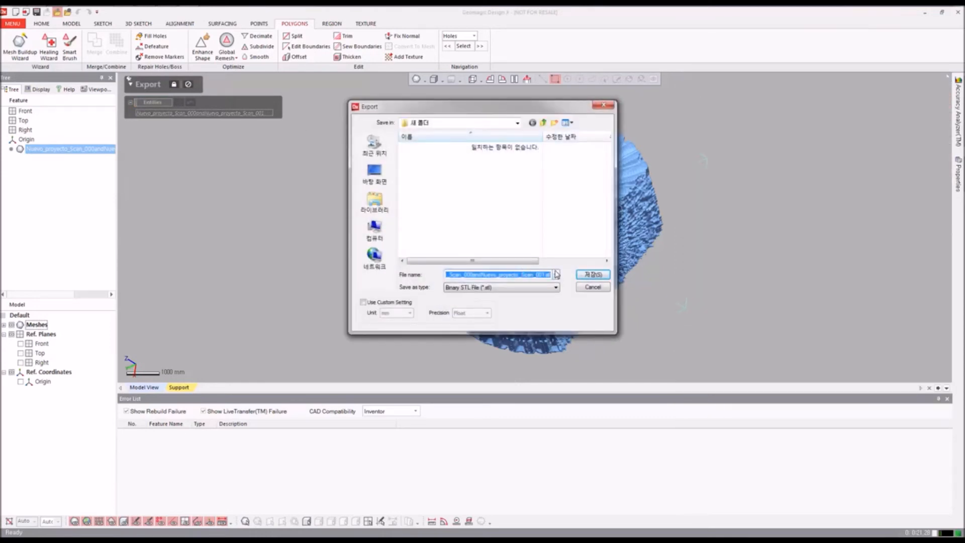
pyautogui.write('Nuevo')
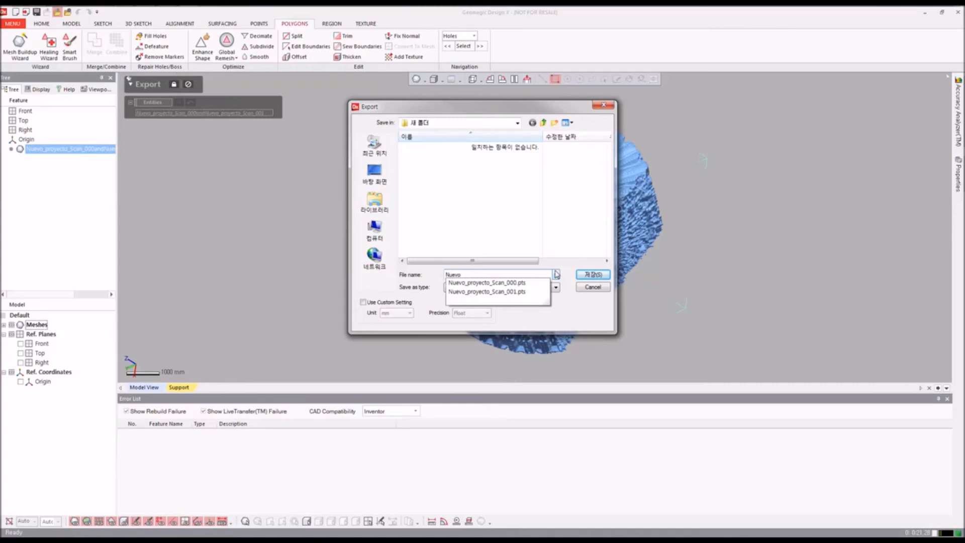
pyautogui.click(559, 288)
pyautogui.click(556, 287)
pyautogui.click(553, 293)
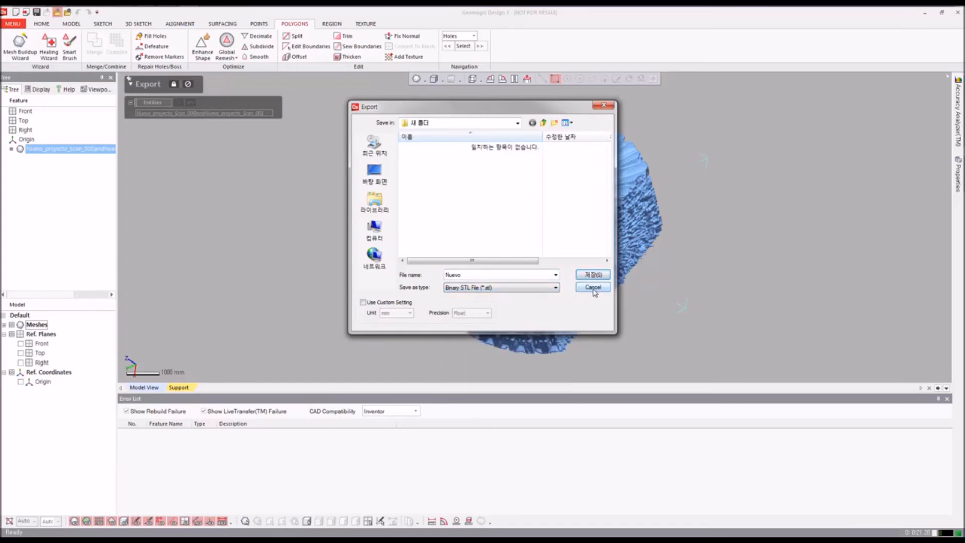
pyautogui.click(592, 276)
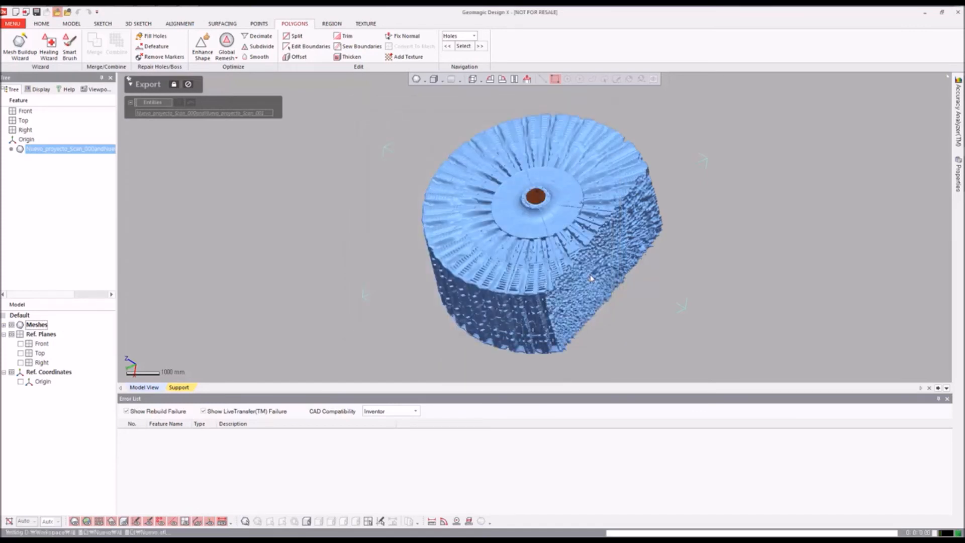